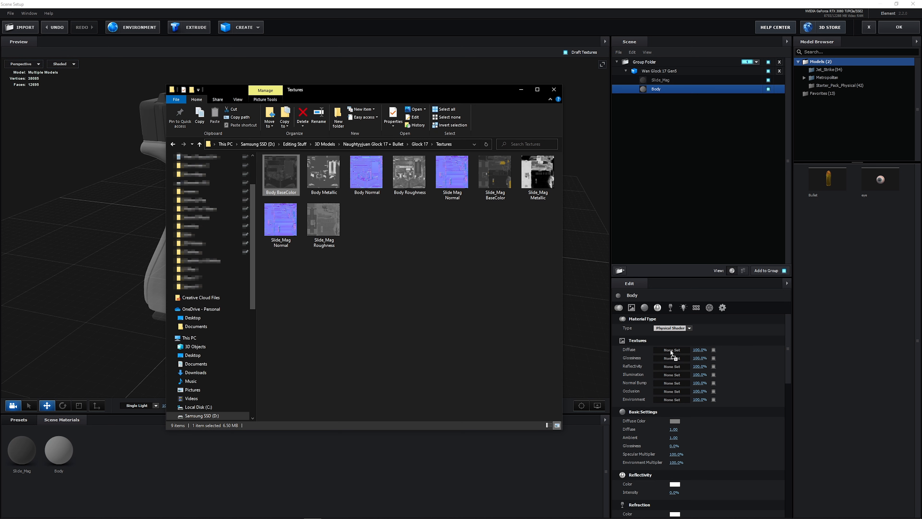
# Assign the Body BaseColor image to the Body material's Diffuse texture and Body Normal to its Normal Bump.
pyautogui.moveTo(659, 344); pyautogui.dragTo(671, 349)
pyautogui.click(366, 173)
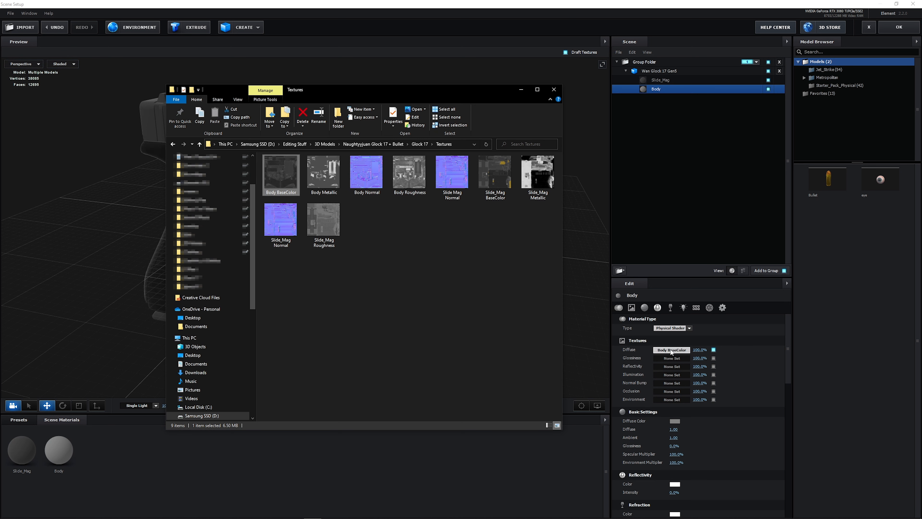
pyautogui.moveTo(362, 175); pyautogui.dragTo(675, 385)
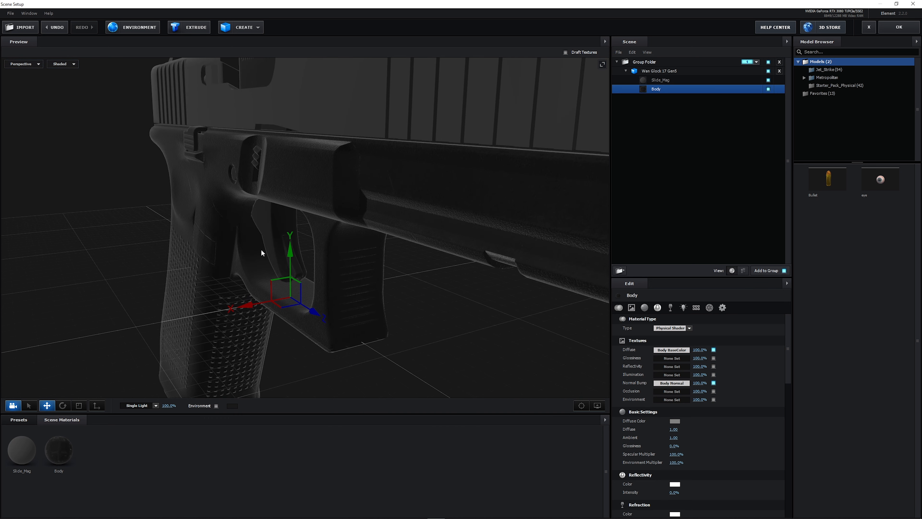
# Raise the Body material's Normal Bump strength to 136% and inspect the grip and frame detail.
pyautogui.moveTo(261, 251); pyautogui.dragTo(202, 216)
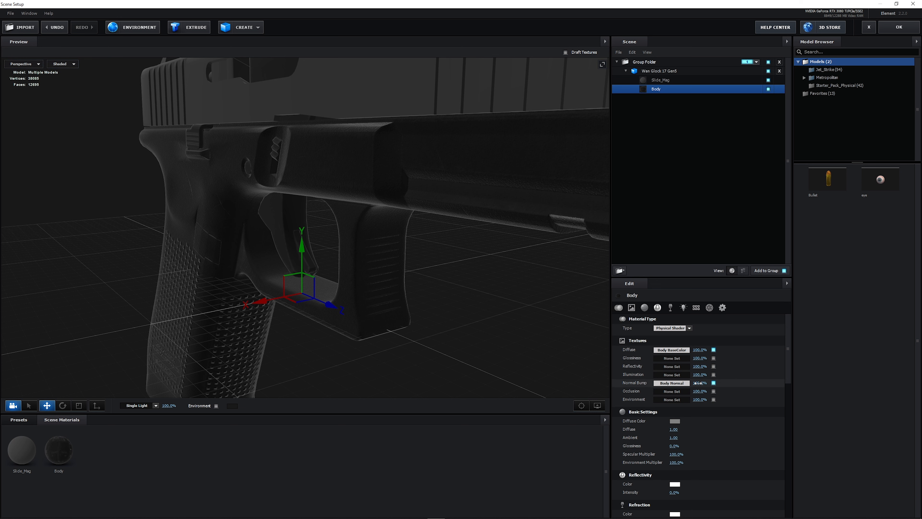
pyautogui.moveTo(698, 383)
pyautogui.mouseDown()
pyautogui.moveTo(806, 384)
pyautogui.moveTo(708, 387)
pyautogui.mouseUp()
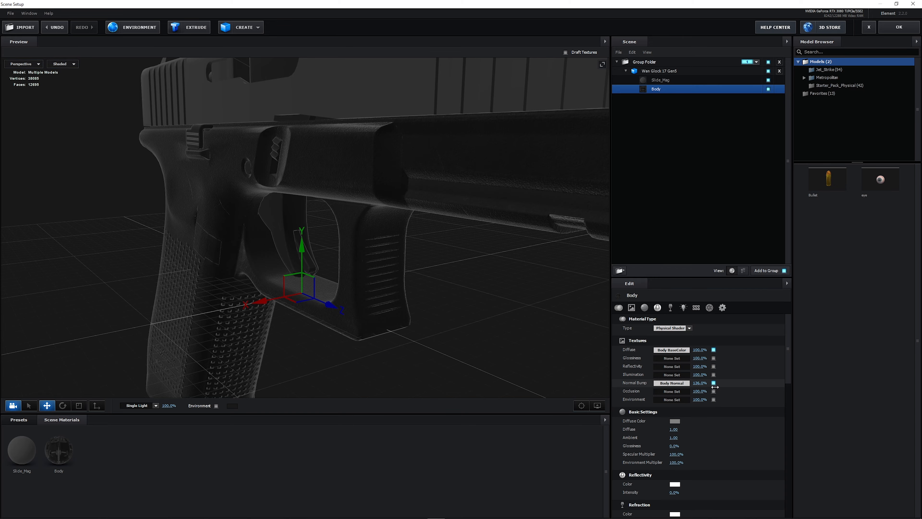
pyautogui.moveTo(472, 302)
pyautogui.mouseDown()
pyautogui.moveTo(446, 290)
pyautogui.moveTo(506, 295)
pyautogui.moveTo(451, 299)
pyautogui.moveTo(479, 285)
pyautogui.mouseUp()
pyautogui.scroll(-5, 479, 286)
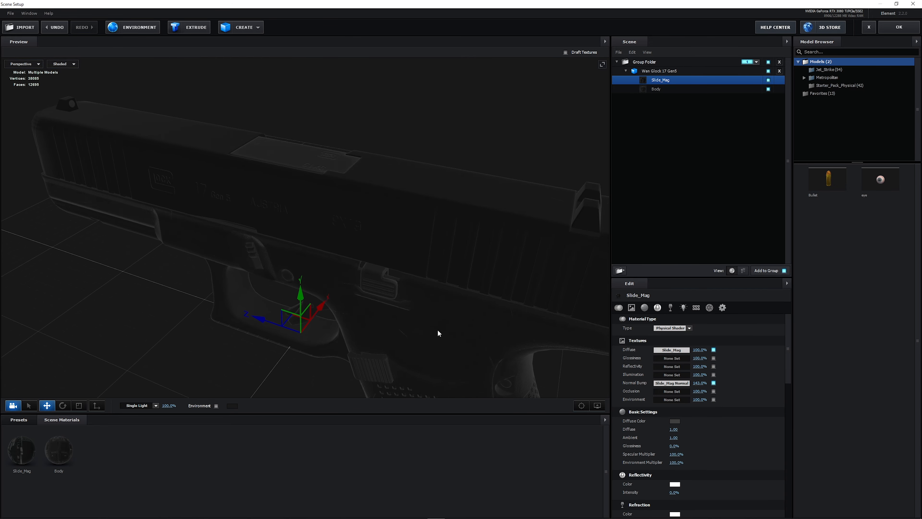
# Try a pure red (FF0000) diffuse color on the Slide_Mag material.
pyautogui.moveTo(437, 329); pyautogui.dragTo(527, 320)
pyautogui.scroll(-5, 494, 280)
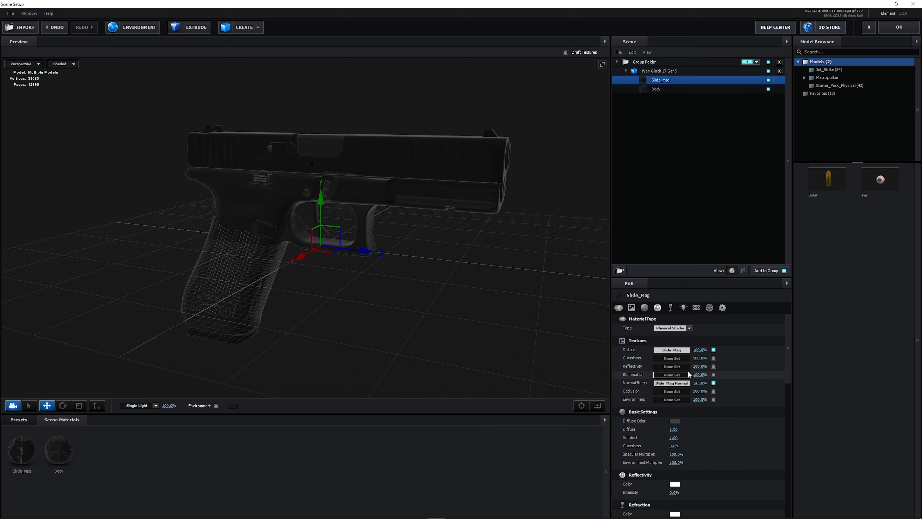
pyautogui.click(674, 421)
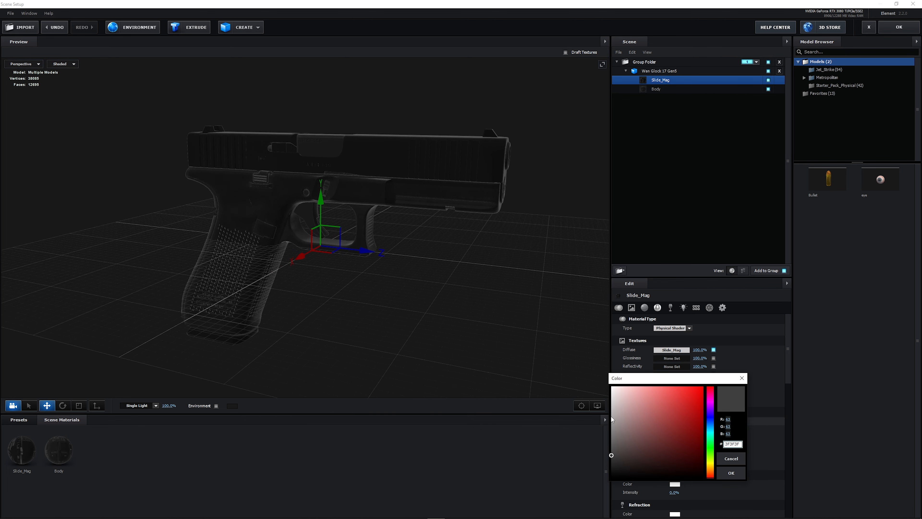
pyautogui.moveTo(617, 388)
pyautogui.mouseDown()
pyautogui.moveTo(595, 426)
pyautogui.moveTo(586, 355)
pyautogui.mouseUp()
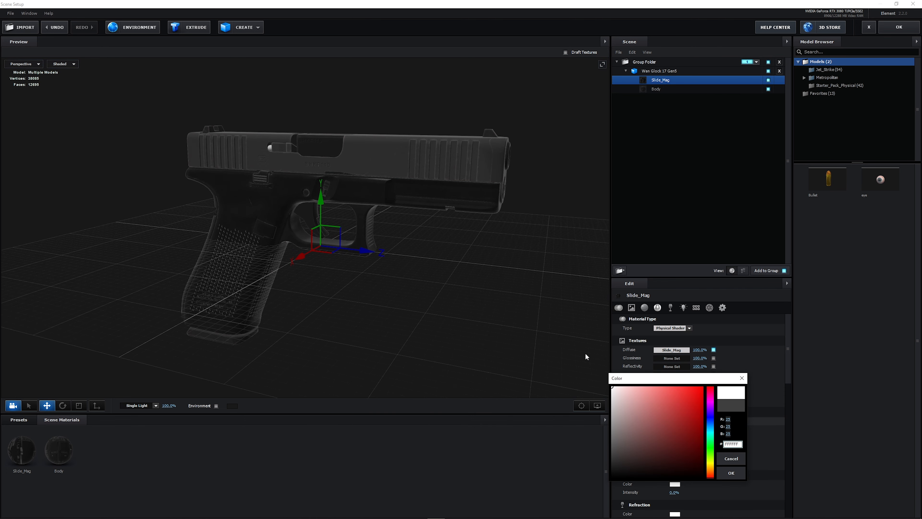
pyautogui.moveTo(638, 417)
pyautogui.mouseDown()
pyautogui.moveTo(610, 480)
pyautogui.moveTo(581, 513)
pyautogui.moveTo(578, 467)
pyautogui.moveTo(599, 400)
pyautogui.moveTo(704, 372)
pyautogui.mouseUp()
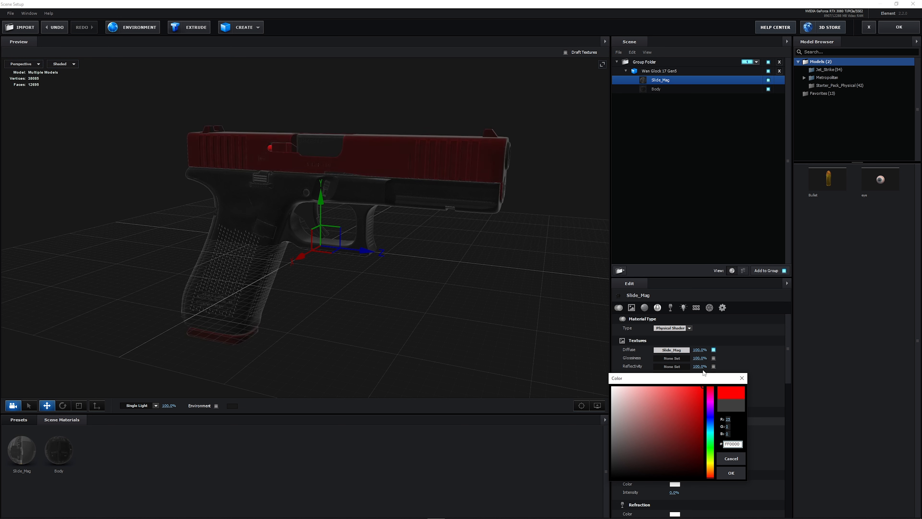
pyautogui.moveTo(714, 414); pyautogui.dragTo(715, 378)
pyautogui.click(730, 473)
# Raise the Slide_Mag material's basic Diffuse value to 5.48 and inspect the slide.
pyautogui.moveTo(510, 247); pyautogui.dragTo(476, 315)
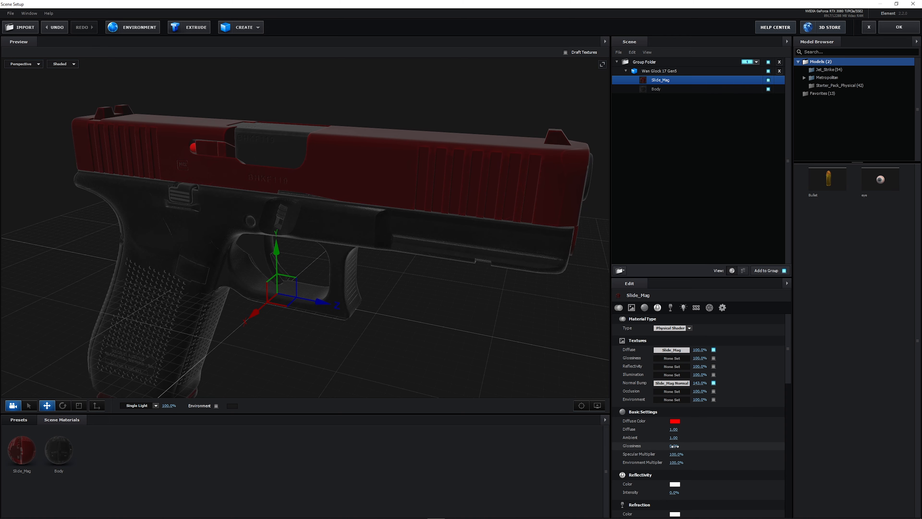
pyautogui.moveTo(674, 430); pyautogui.dragTo(678, 430)
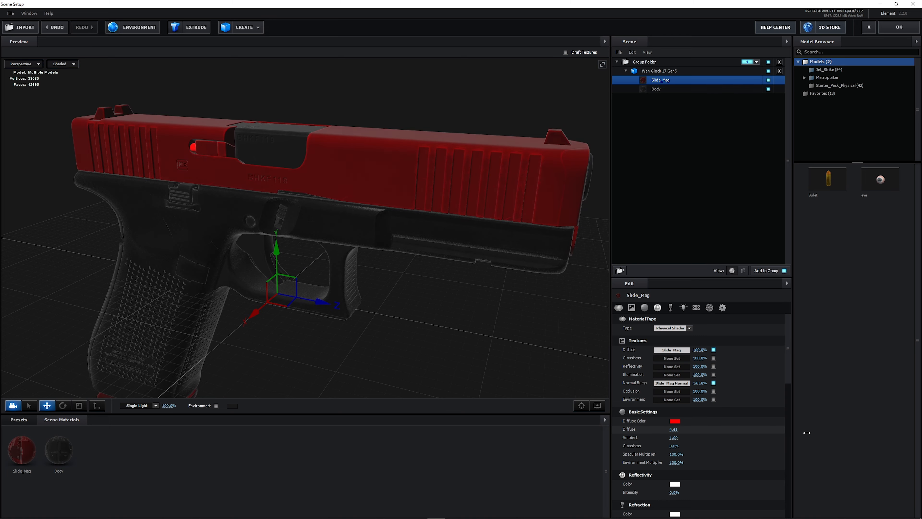
pyautogui.moveTo(807, 433); pyautogui.dragTo(839, 432)
pyautogui.moveTo(508, 312); pyautogui.dragTo(393, 297)
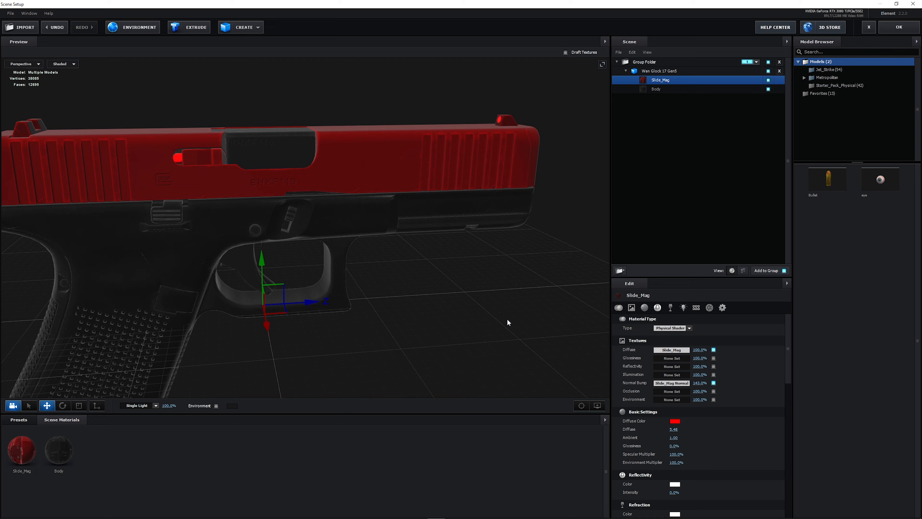
pyautogui.scroll(-5, 508, 319)
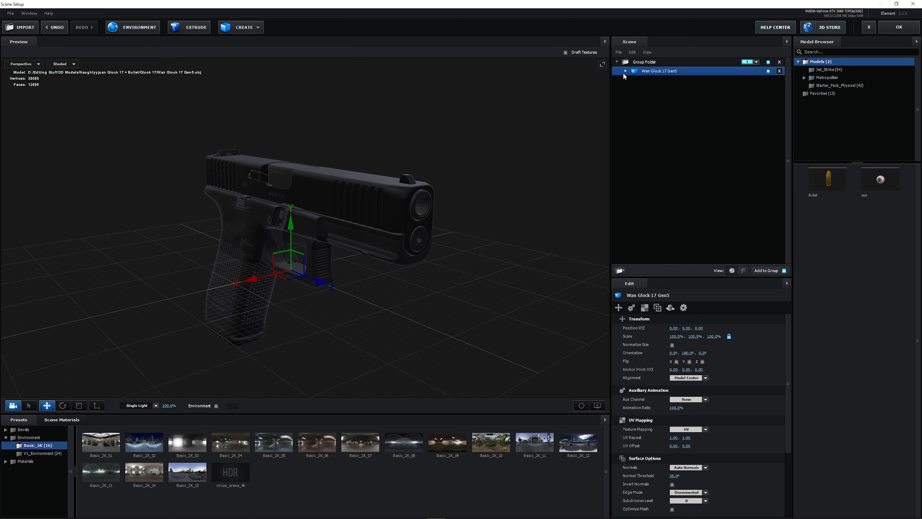
# Expand the Wan Glock 17 Gen5 model into its parts and hide them one by one from Slide through Gun Sights.
pyautogui.moveTo(481, 189); pyautogui.dragTo(524, 185)
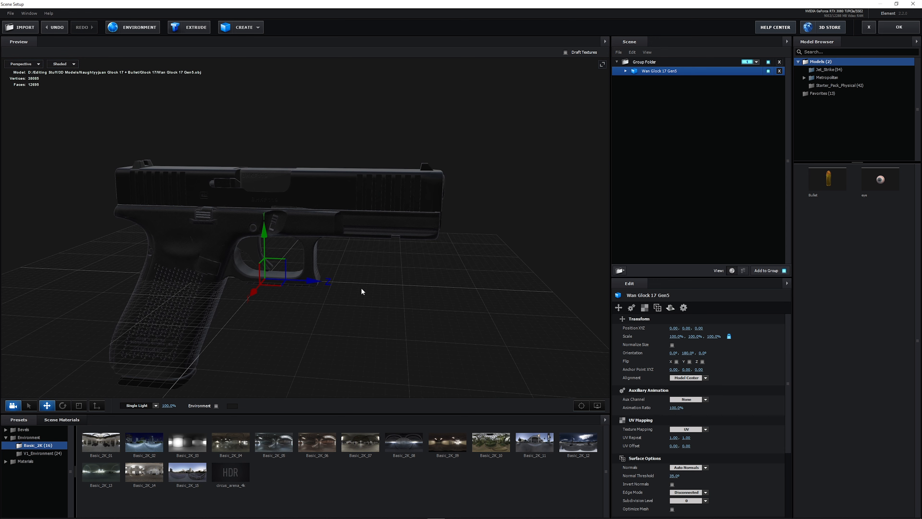
pyautogui.moveTo(361, 287); pyautogui.dragTo(446, 260)
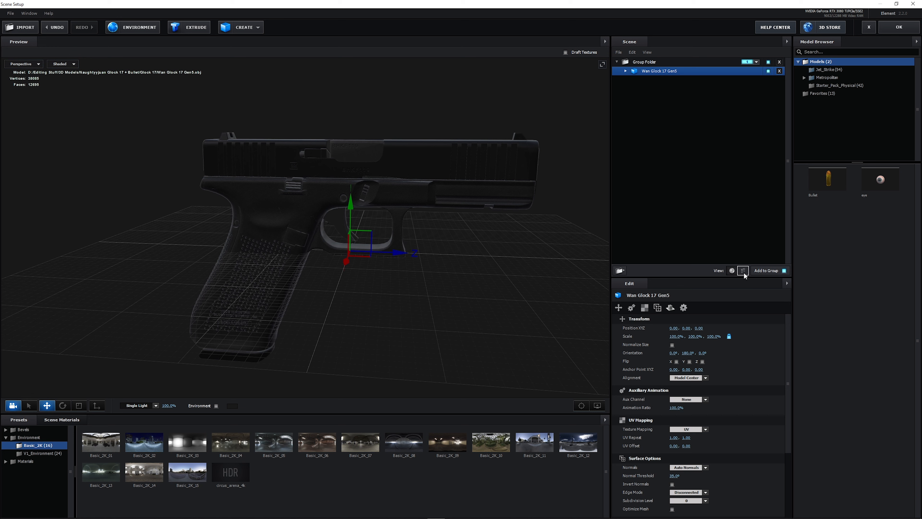
pyautogui.click(625, 71)
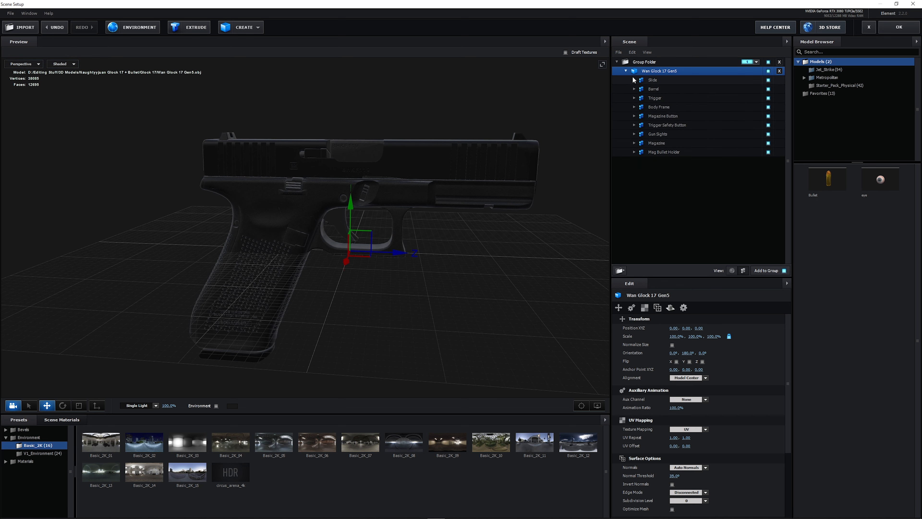
pyautogui.click(705, 80)
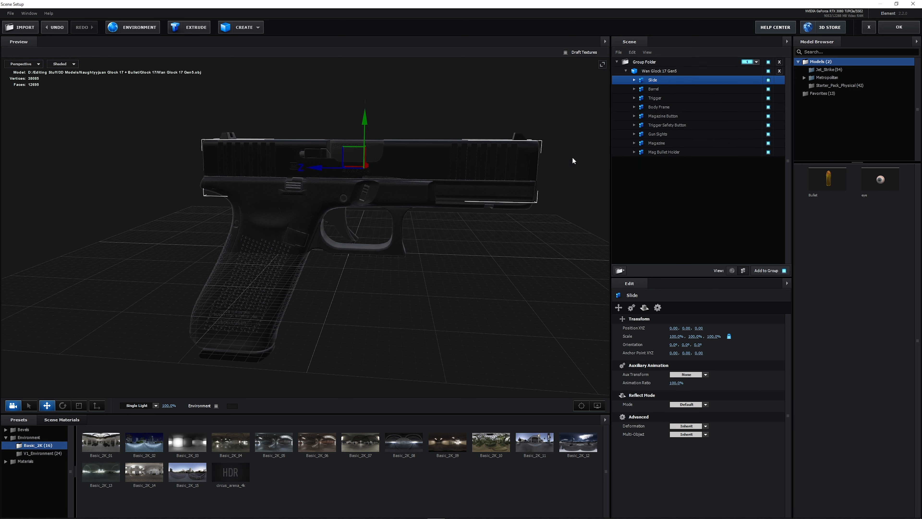
pyautogui.click(768, 80)
pyautogui.click(768, 89)
pyautogui.click(769, 98)
pyautogui.click(769, 107)
pyautogui.click(769, 116)
pyautogui.click(768, 125)
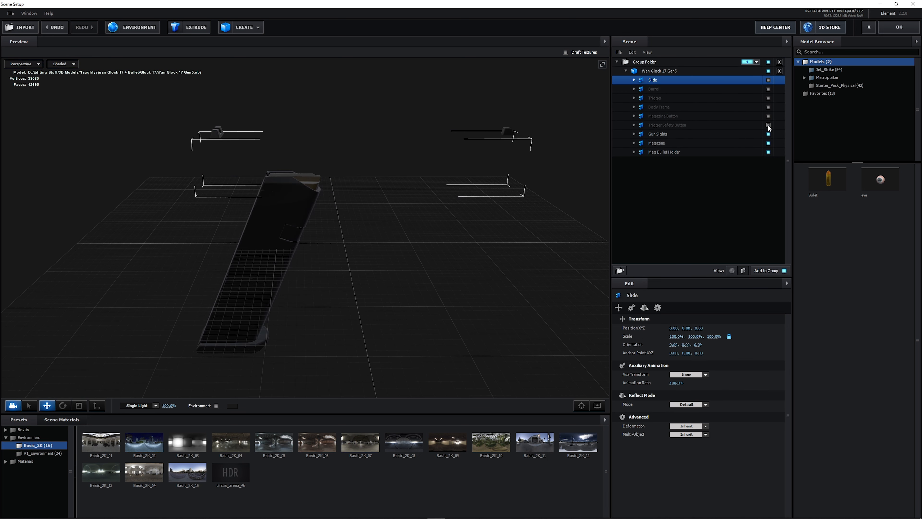
pyautogui.click(768, 134)
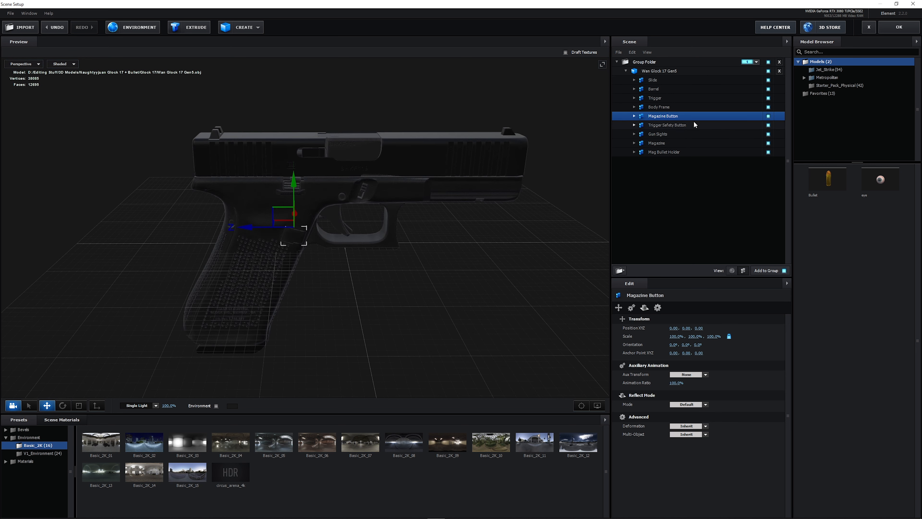
# Hide the Slide part of the Wan Glock 17 Gen5 model and duplicate the model.
pyautogui.click(769, 80)
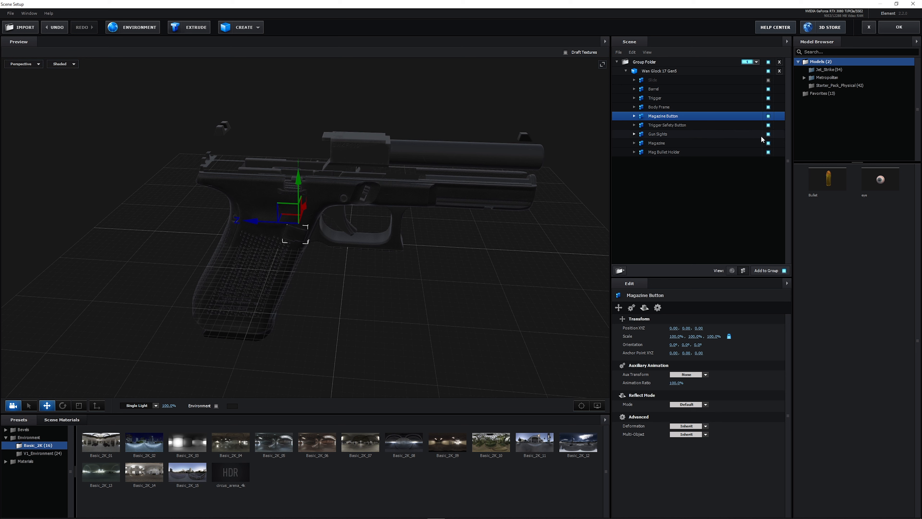
pyautogui.click(625, 71)
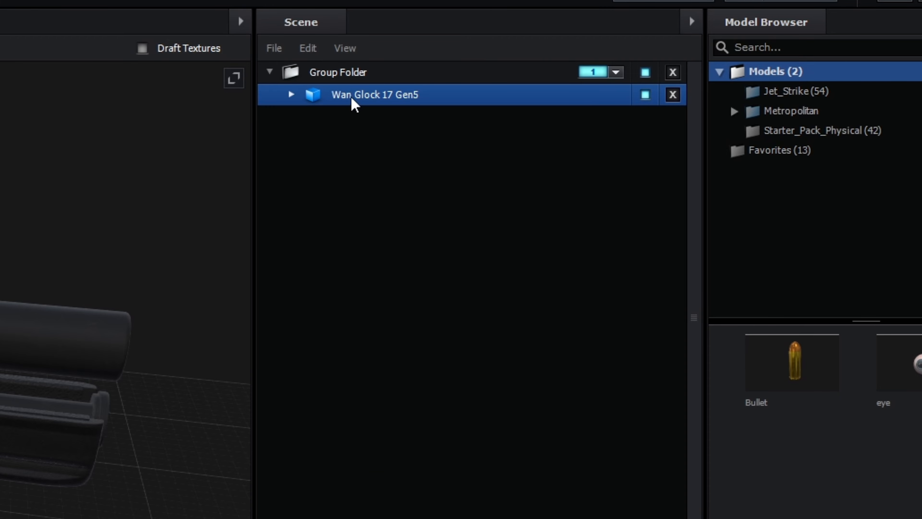
pyautogui.rightClick(354, 98)
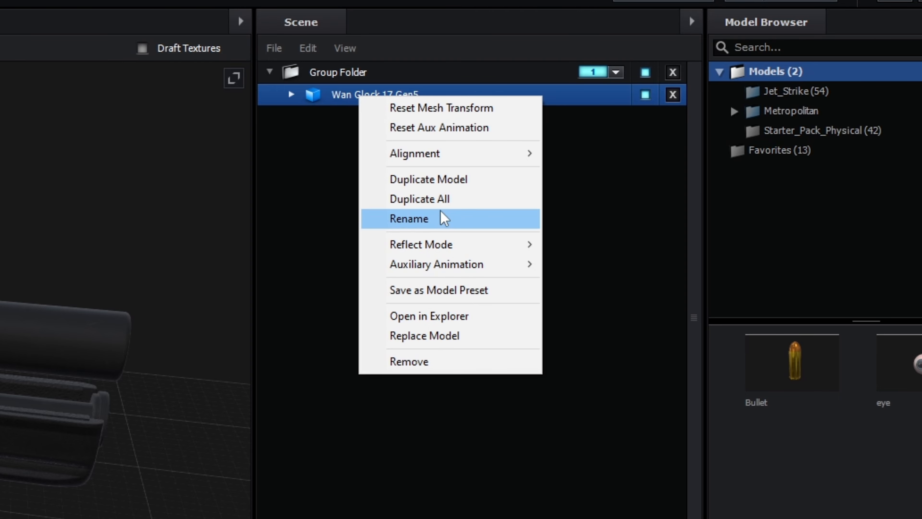
pyautogui.click(444, 180)
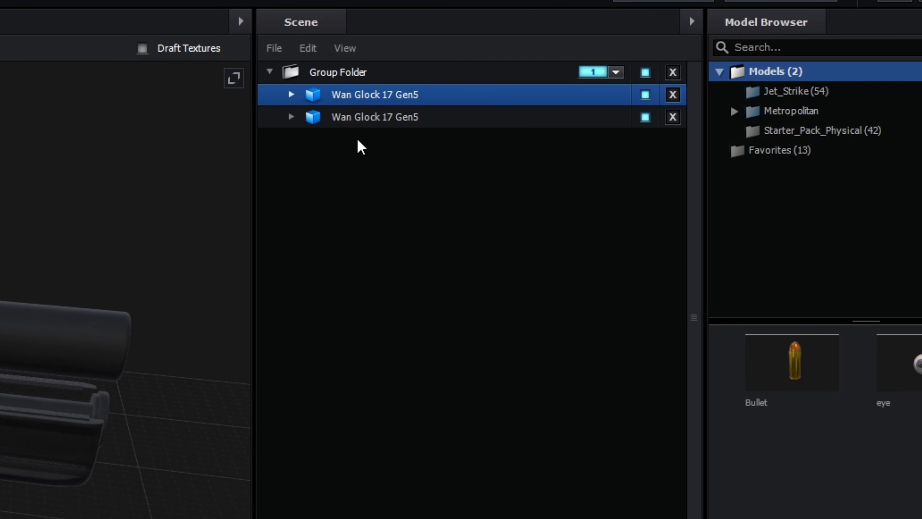
# With the lower copy temporarily hidden, enable only the slide assembly parts in the upper copy, and show both copies.
pyautogui.click(643, 122)
pyautogui.click(291, 94)
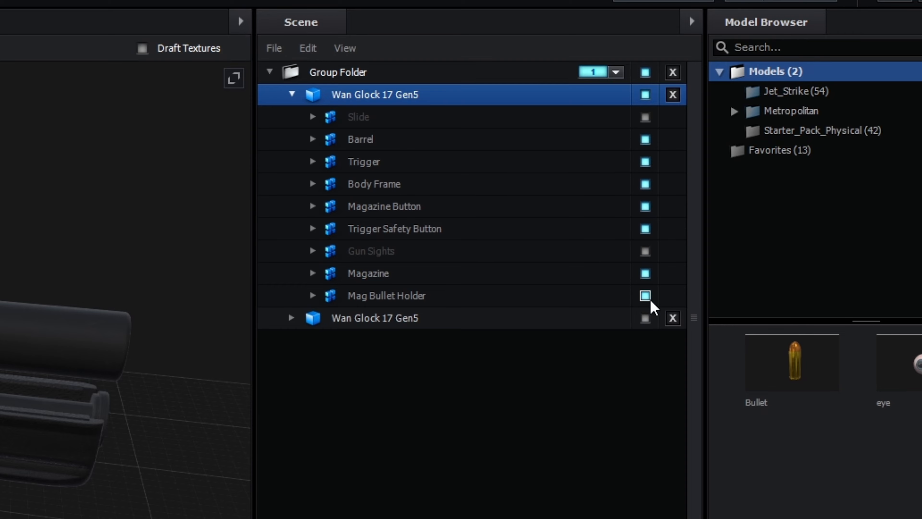
pyautogui.click(645, 251)
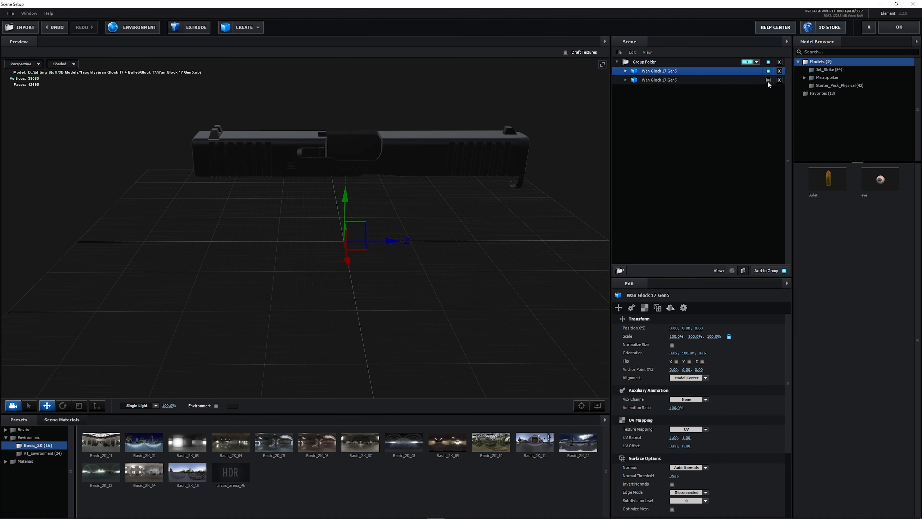
pyautogui.click(645, 117)
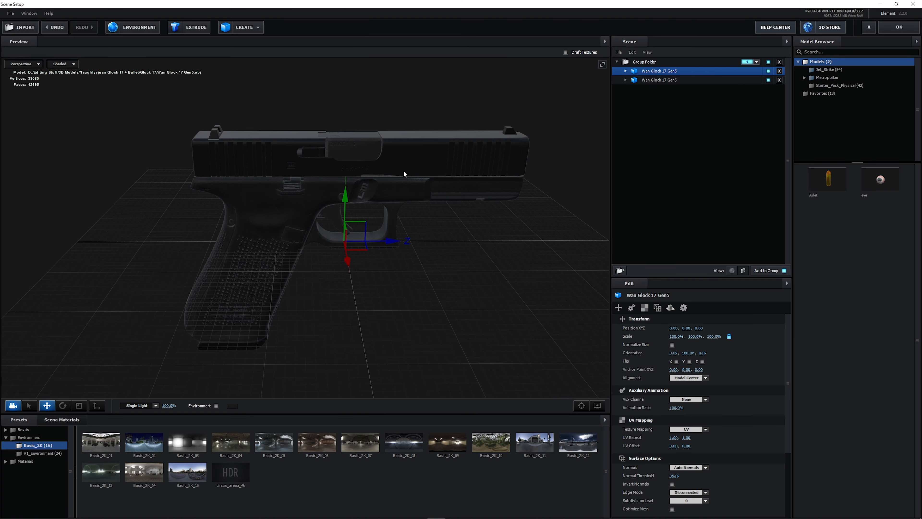
# Try moving the upper model copy along its Z axis and undo the move.
pyautogui.moveTo(387, 241); pyautogui.dragTo(365, 241)
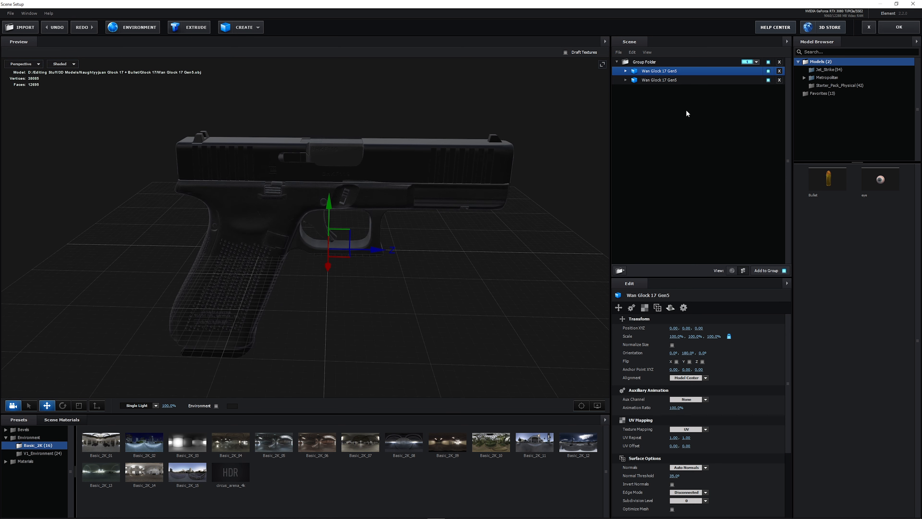
pyautogui.moveTo(377, 251)
pyautogui.mouseDown()
pyautogui.moveTo(344, 254)
pyautogui.moveTo(368, 262)
pyautogui.mouseUp()
pyautogui.hotkey('ctrl', 'z')
# Take the upper Wan Glock 17 Gen5 copy out of the Group Folder and assign it to group 2.
pyautogui.moveTo(668, 75); pyautogui.dragTo(661, 58)
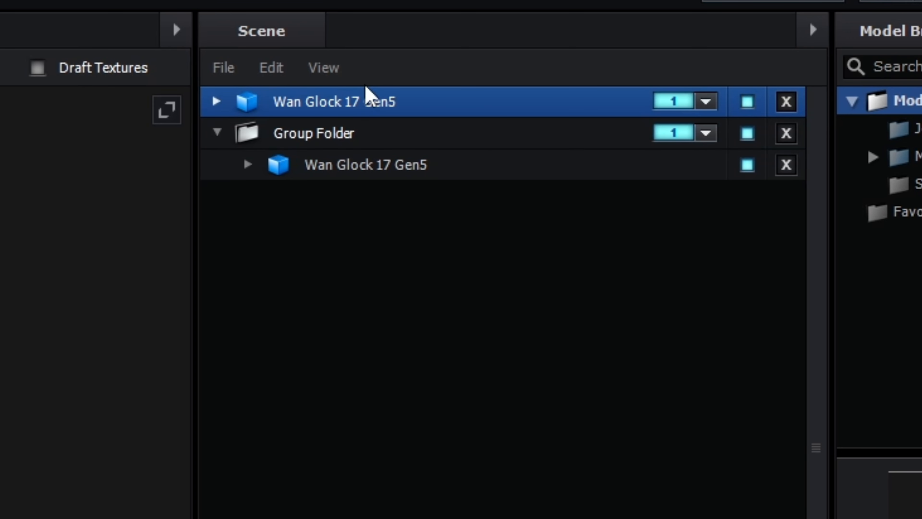
pyautogui.click(705, 103)
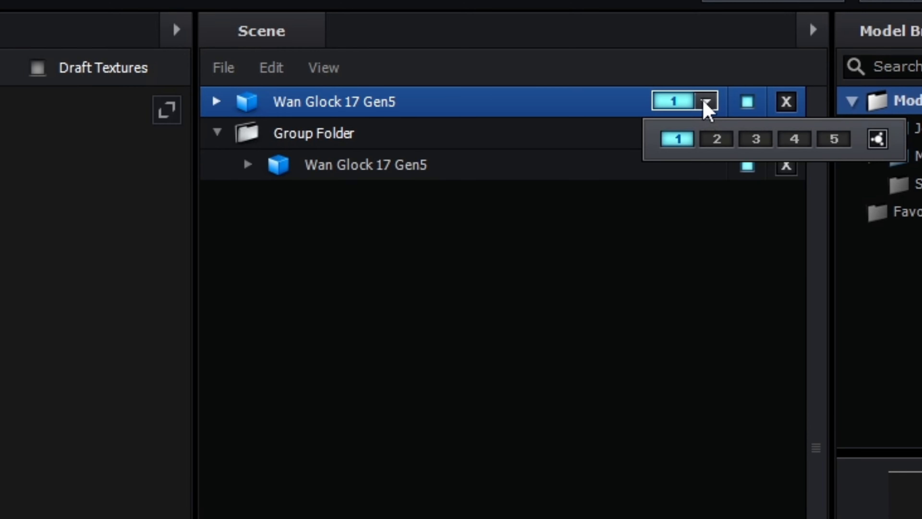
pyautogui.click(718, 142)
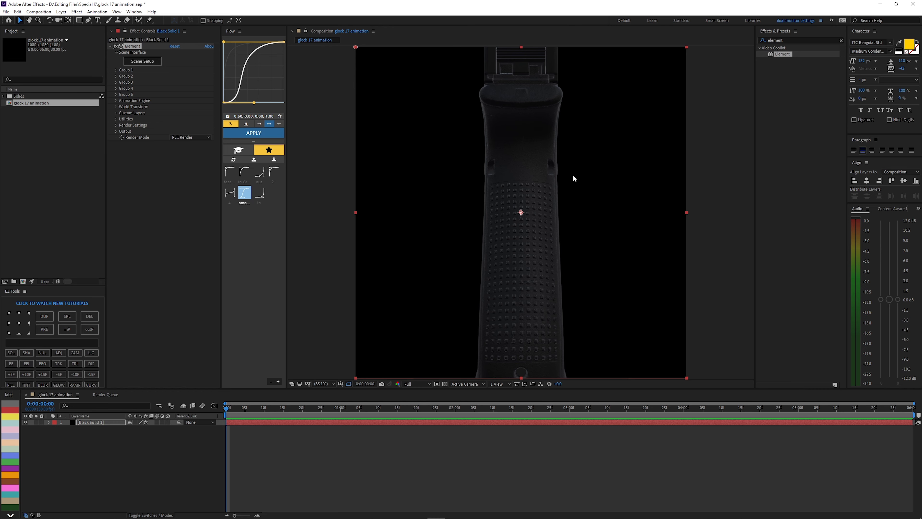
# Set Element's World Scale to 0.49 and rotate the world about Y to show the gun in side profile.
pyautogui.click(116, 107)
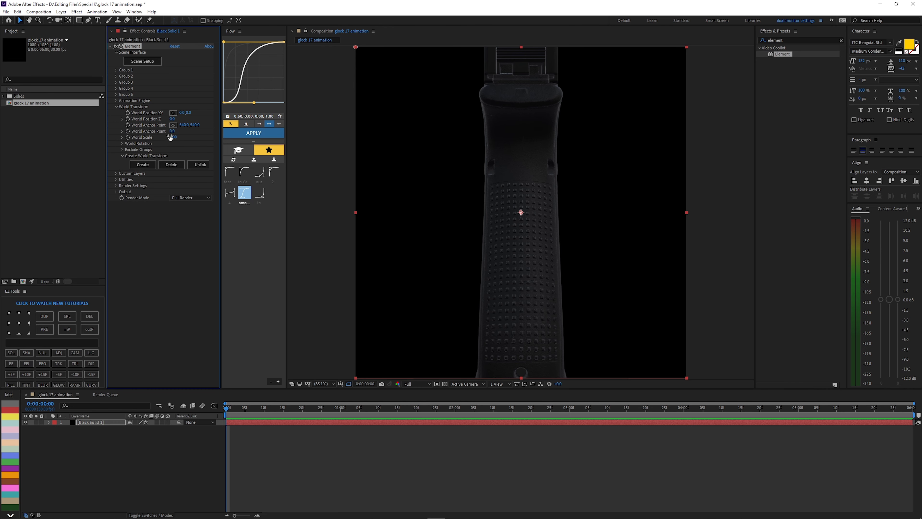
pyautogui.moveTo(170, 137); pyautogui.dragTo(121, 145)
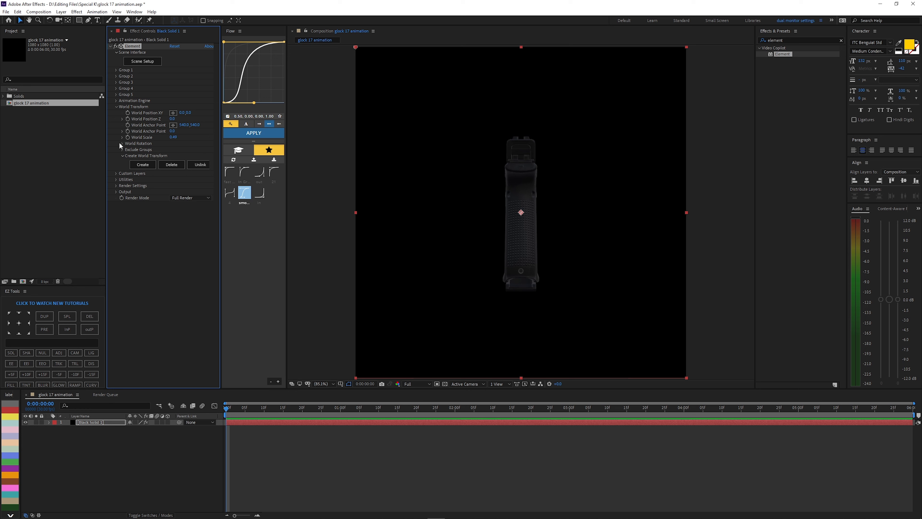
pyautogui.click(122, 144)
pyautogui.moveTo(178, 156); pyautogui.dragTo(212, 157)
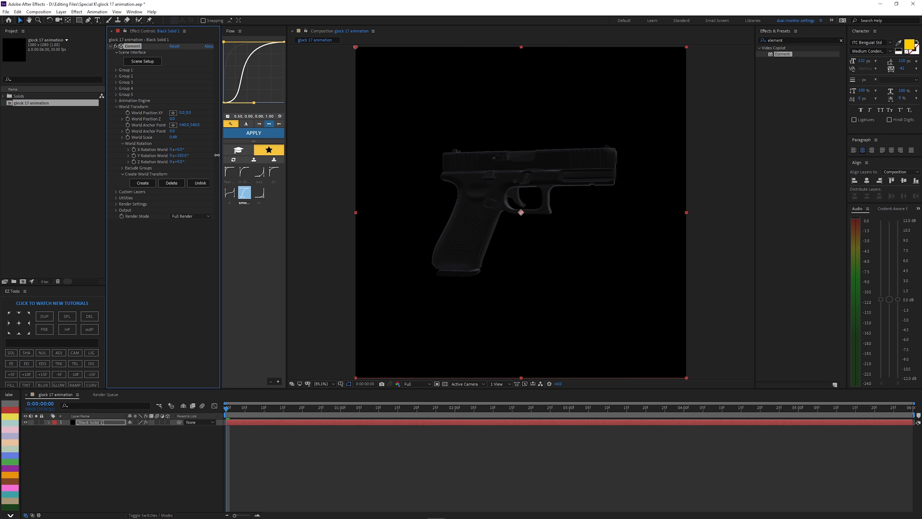
# Add a spot light to the composition and place it far to the upper left of the gun.
pyautogui.click(91, 352)
pyautogui.click(354, 276)
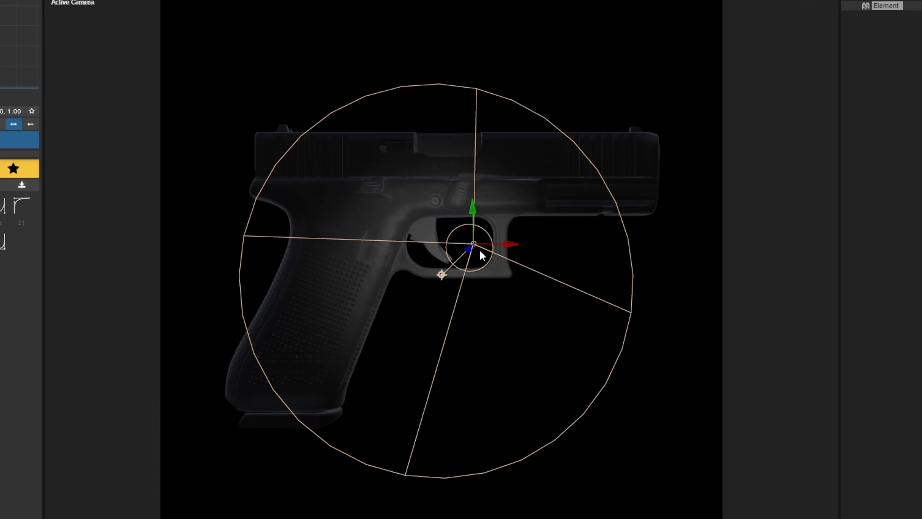
pyautogui.moveTo(474, 245); pyautogui.dragTo(1, 44)
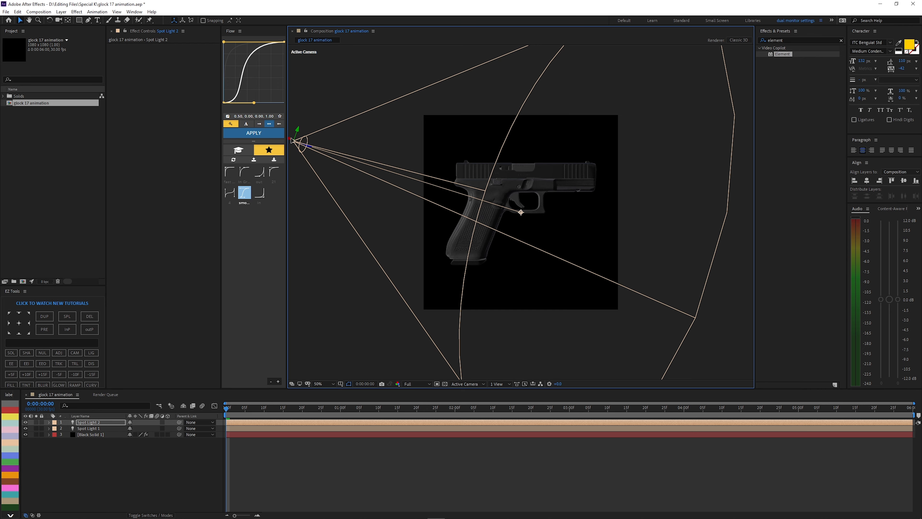
# Move the second spot light far below the gun and change its light colour to a blue tint.
pyautogui.moveTo(292, 140); pyautogui.dragTo(503, 513)
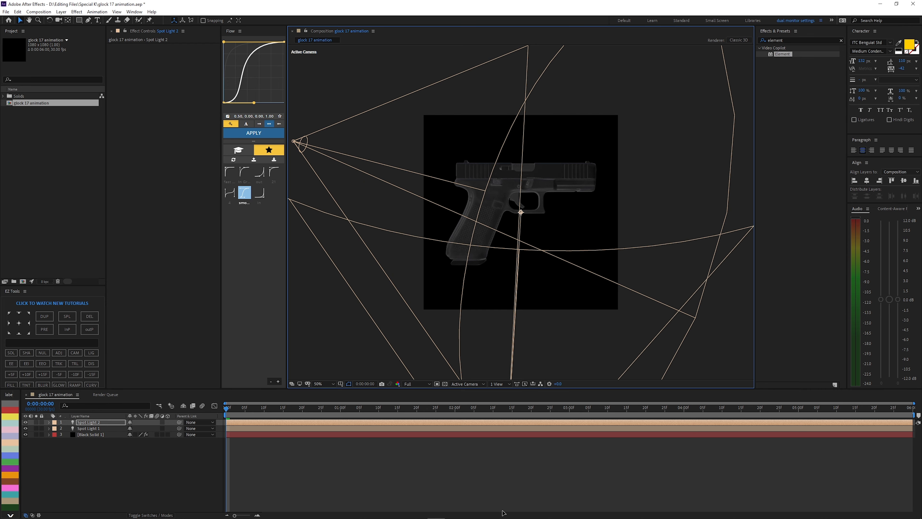
pyautogui.hotkey('shift', '/')
pyautogui.click(273, 423)
pyautogui.press('u')
pyautogui.press('u')
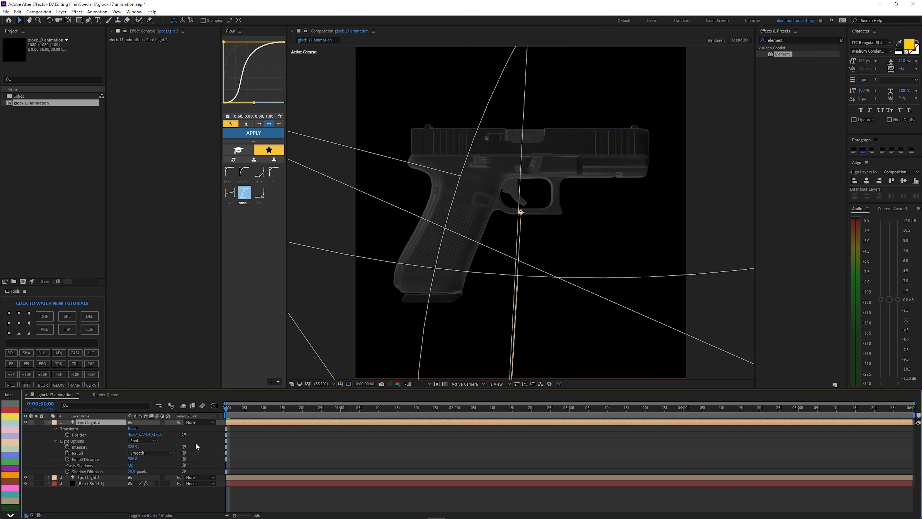
pyautogui.click(55, 441)
pyautogui.click(55, 441)
pyautogui.click(132, 453)
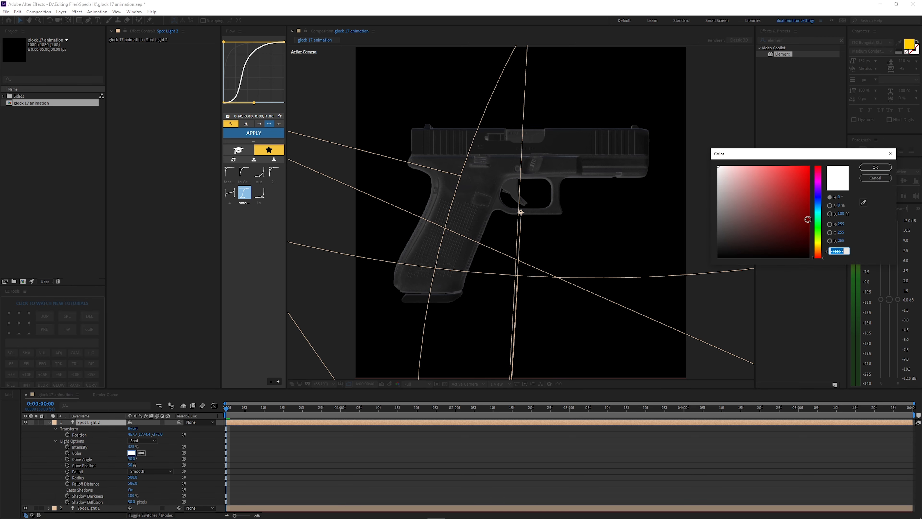
pyautogui.click(494, 95)
pyautogui.click(799, 100)
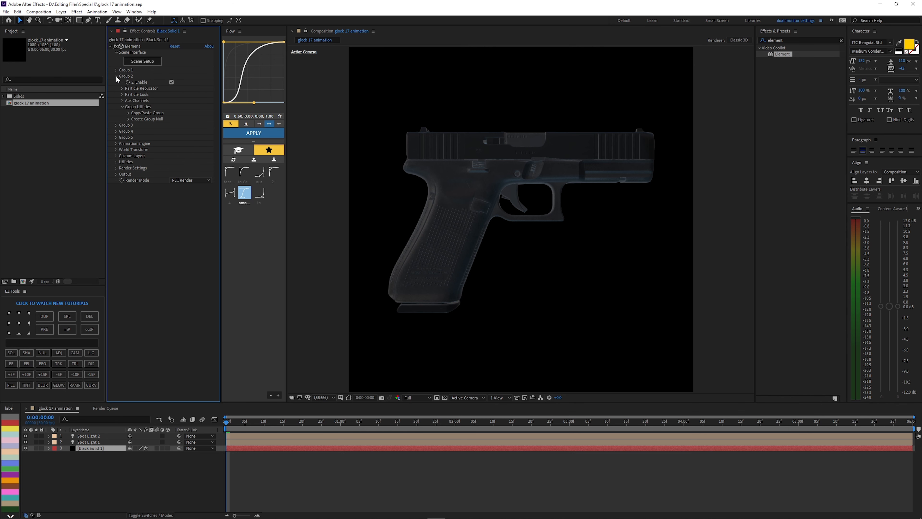
# Try moving Element's Group 2 along Position Z and undo the move.
pyautogui.click(122, 88)
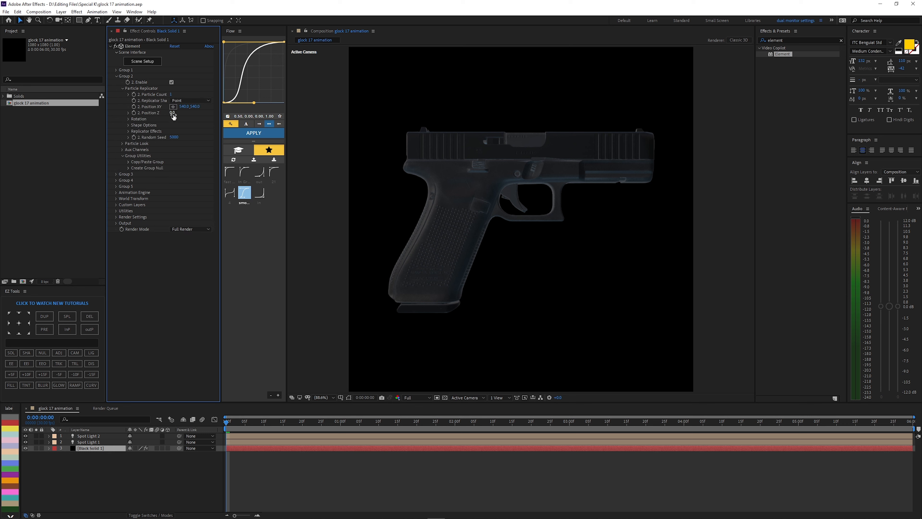
pyautogui.moveTo(171, 114)
pyautogui.mouseDown()
pyautogui.moveTo(158, 119)
pyautogui.moveTo(172, 121)
pyautogui.mouseUp()
pyautogui.hotkey('ctrl', 'z')
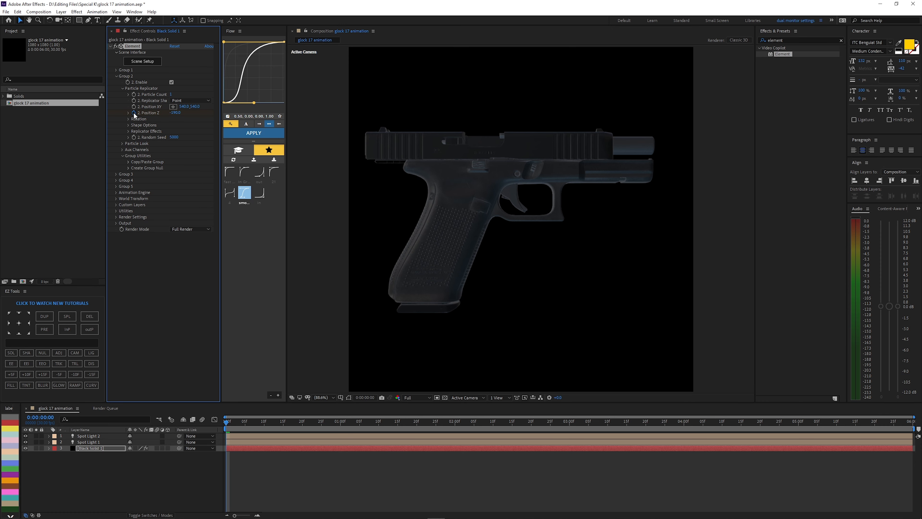
# Move Group 2's Position Z keyframe to about 0:00:02:01 and add a keyframe with value 0 at 0:00:02:09.
pyautogui.press('u')
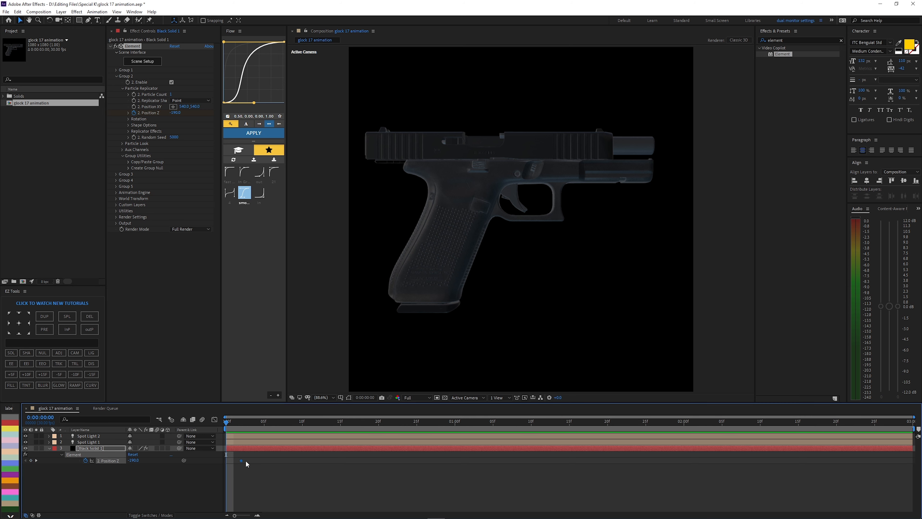
pyautogui.moveTo(242, 461); pyautogui.dragTo(690, 465)
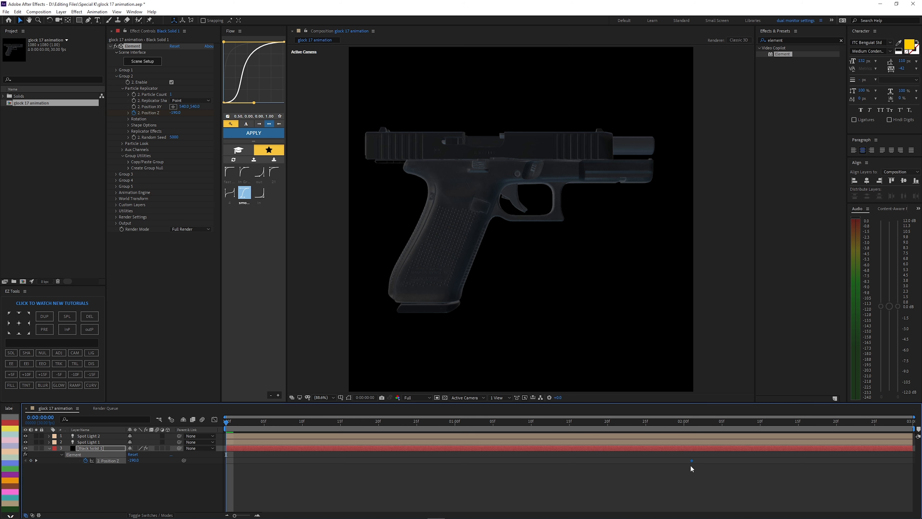
pyautogui.moveTo(689, 424); pyautogui.dragTo(756, 434)
pyautogui.press('n')
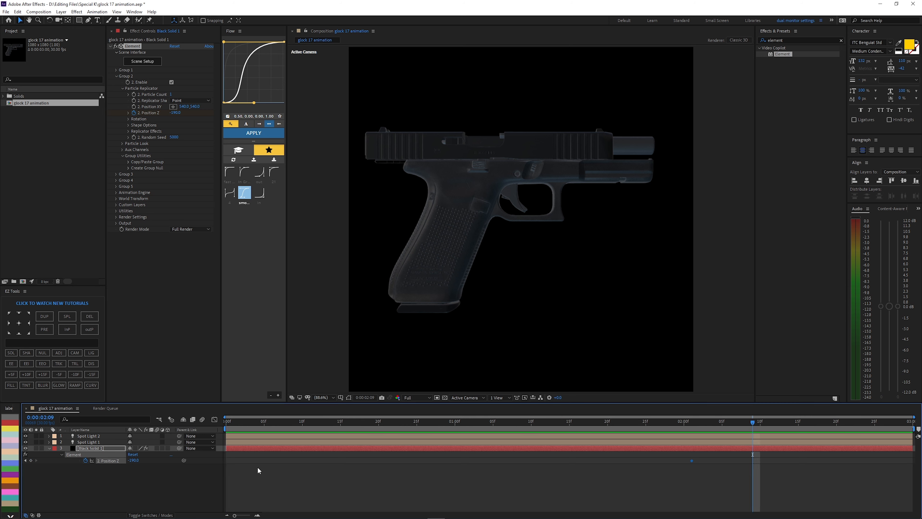
pyautogui.click(135, 461)
pyautogui.write('0')
pyautogui.press('Return')
pyautogui.click(753, 477)
# Add a Position Z keyframe with value 0 for Group 2 at 0:00:01:24.
pyautogui.click(662, 423)
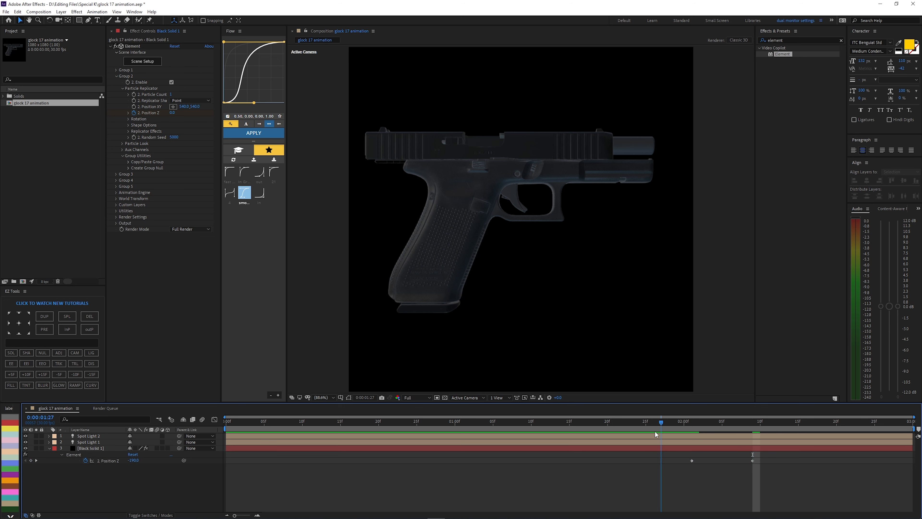
pyautogui.press('space')
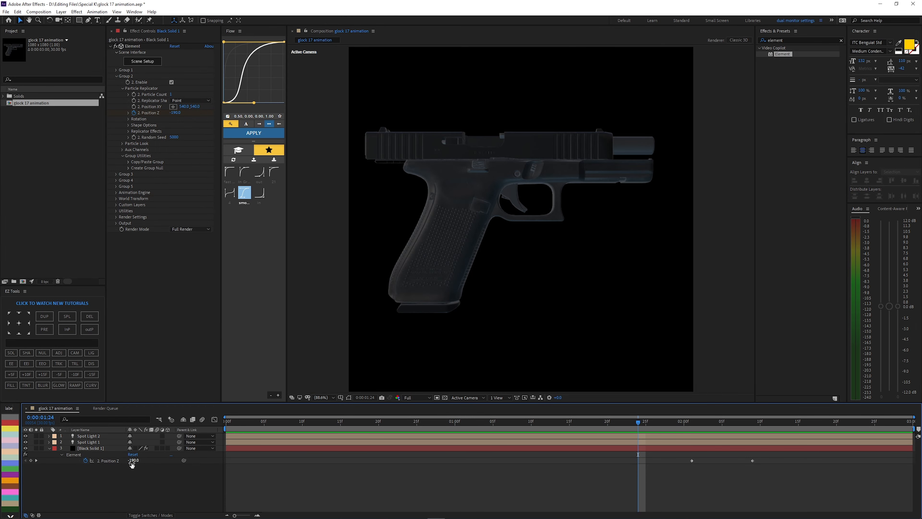
pyautogui.write('0')
pyautogui.press('Return')
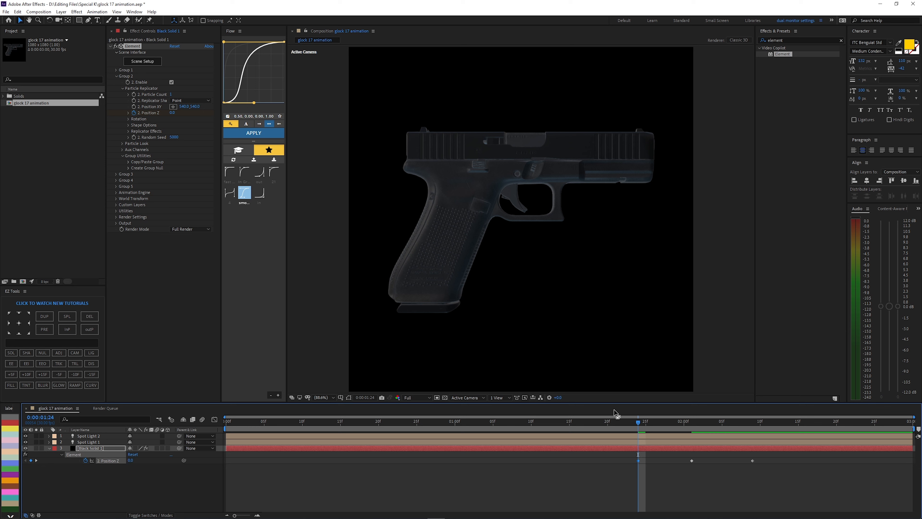
# Preview the slide motion, then tighten it by moving the first Position Z keyframe to 0:00:01:27 and the last to about 0:00:02:05.
pyautogui.click(615, 421)
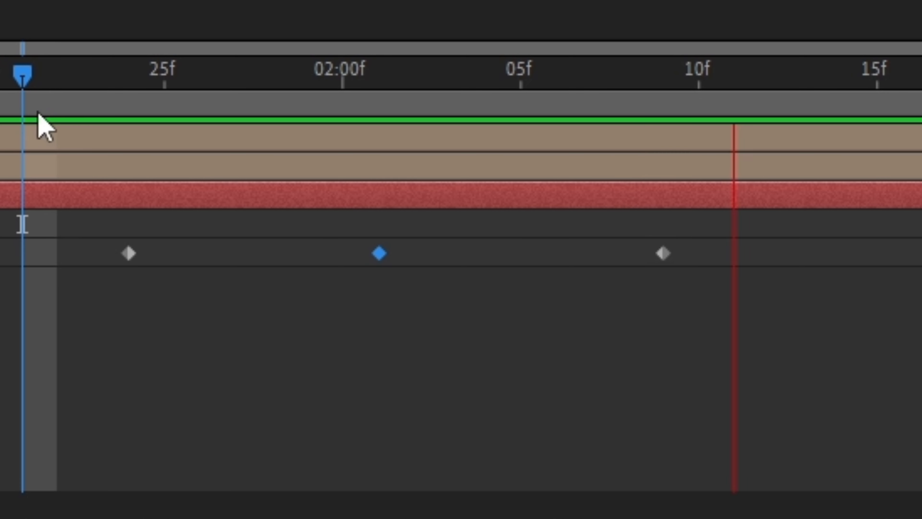
pyautogui.press('space')
pyautogui.moveTo(128, 254); pyautogui.dragTo(232, 270)
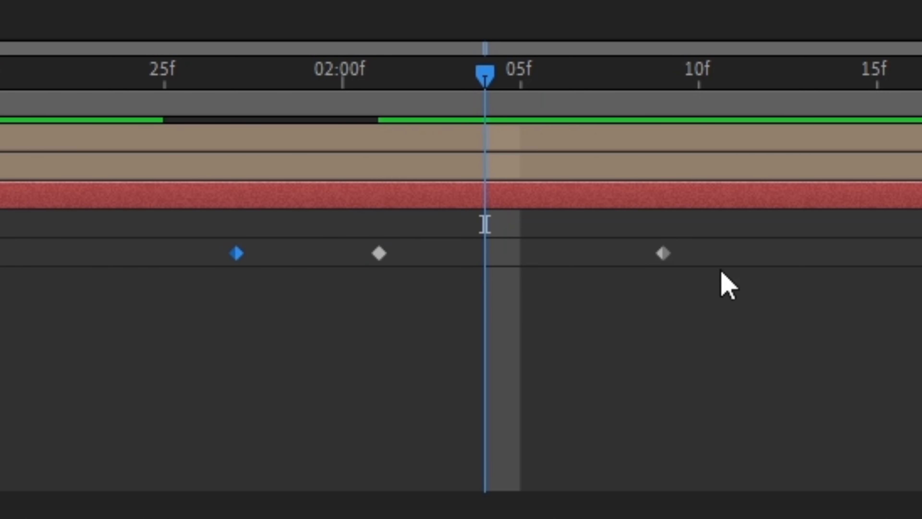
pyautogui.moveTo(663, 253); pyautogui.dragTo(515, 230)
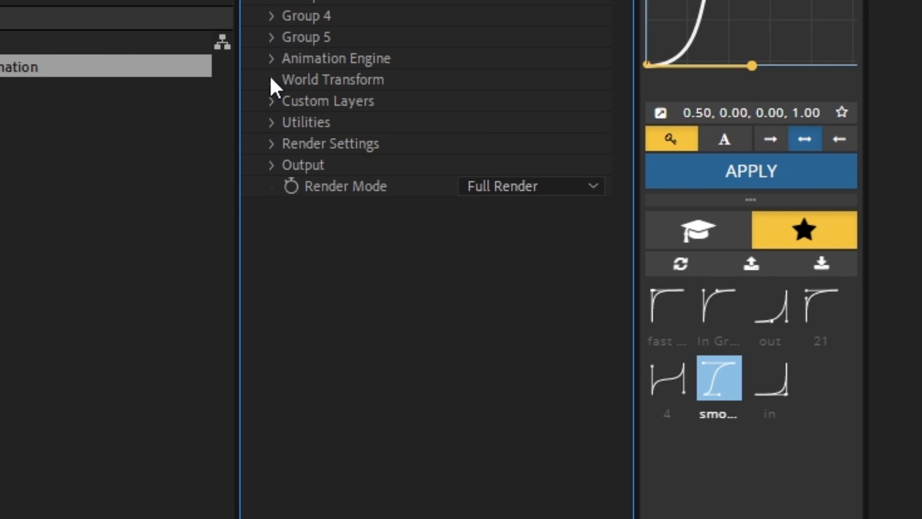
# Try rotating the Element world about X and about Y, undoing each rotation.
pyautogui.click(116, 199)
pyautogui.moveTo(490, 231); pyautogui.dragTo(491, 250)
pyautogui.hotkey('ctrl', 'z')
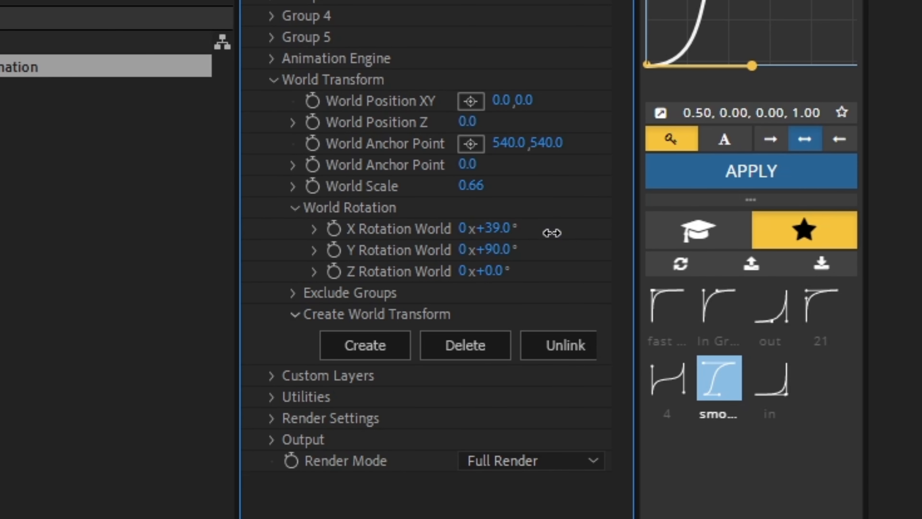
pyautogui.moveTo(179, 155)
pyautogui.mouseDown()
pyautogui.moveTo(208, 157)
pyautogui.moveTo(189, 156)
pyautogui.moveTo(195, 162)
pyautogui.mouseUp()
pyautogui.hotkey('ctrl', 'z')
pyautogui.click(117, 107)
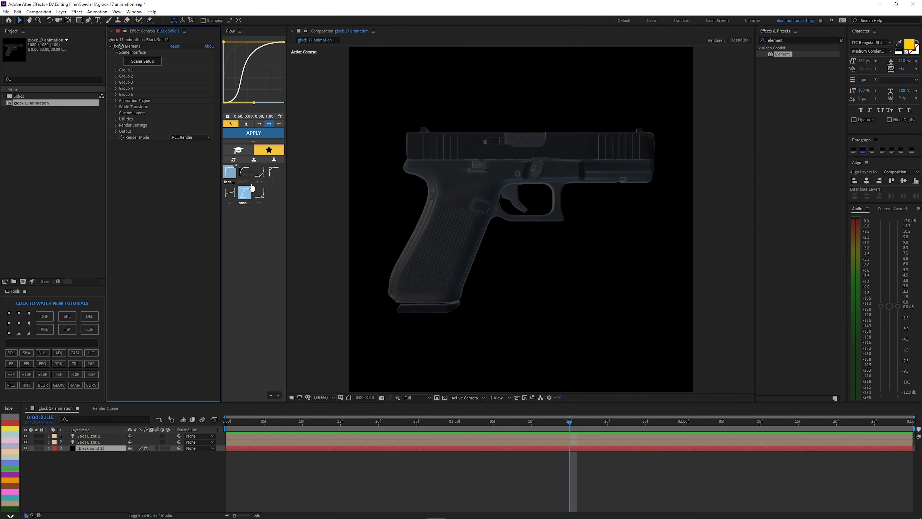
# Create a two-node camera in the composition using a lens preset.
pyautogui.click(61, 12)
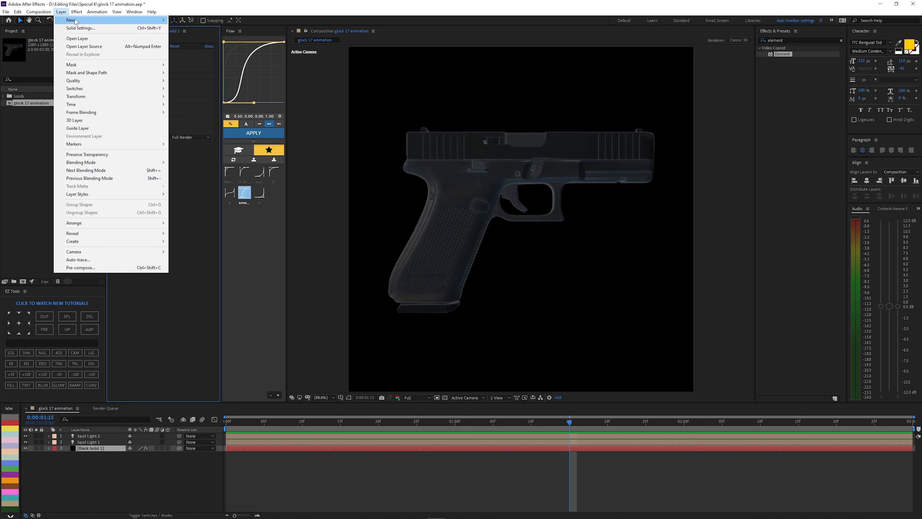
pyautogui.moveTo(72, 19)
pyautogui.click(189, 45)
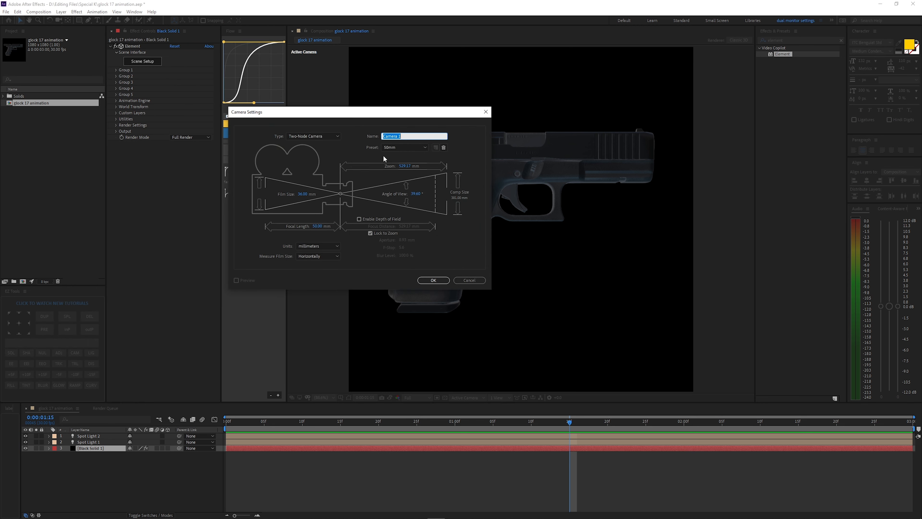
pyautogui.click(401, 148)
pyautogui.click(399, 204)
pyautogui.click(434, 280)
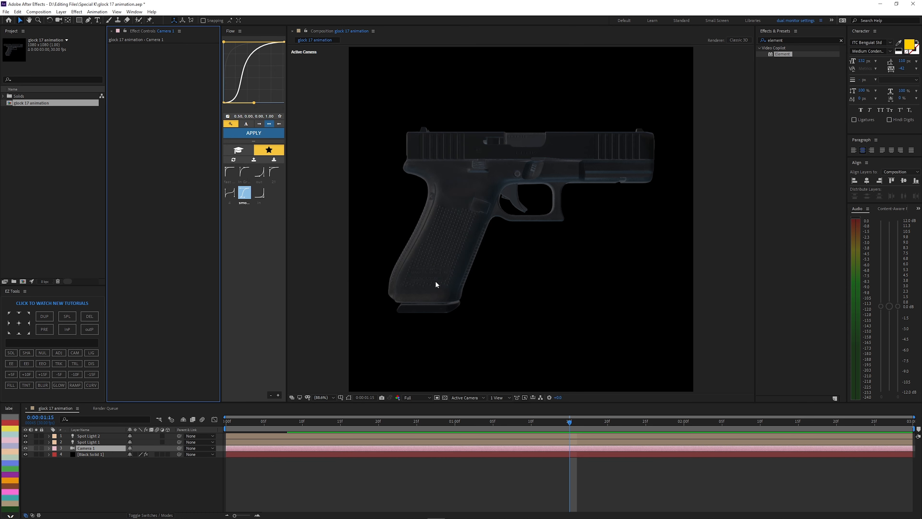
# Create a 3D null object and parent the camera to it.
pyautogui.click(61, 11)
pyautogui.moveTo(87, 21)
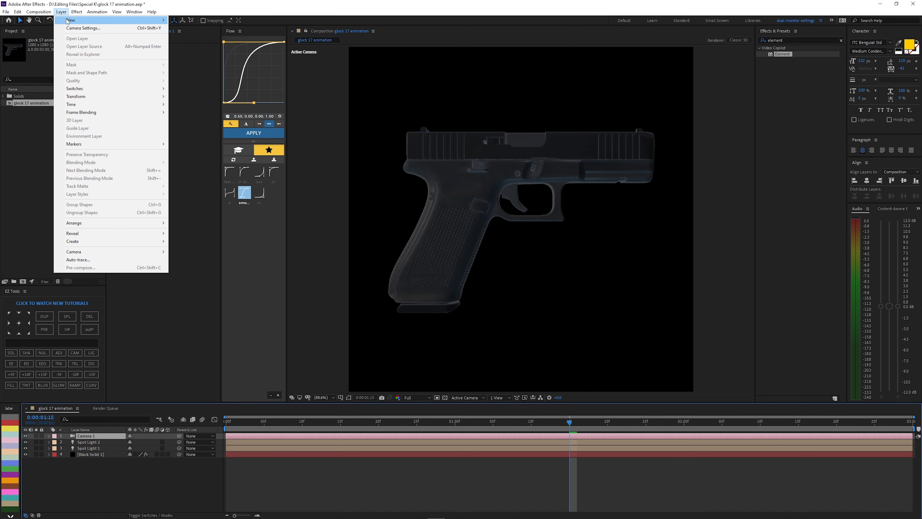
pyautogui.click(200, 53)
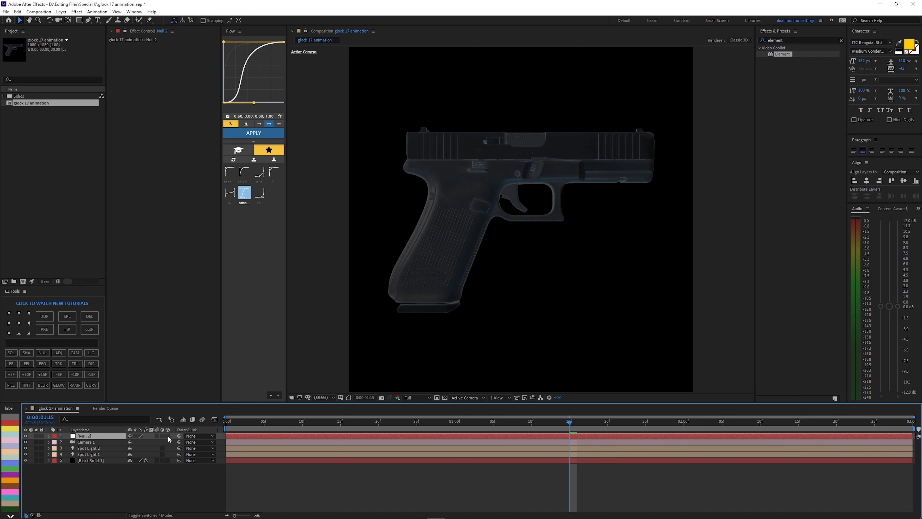
pyautogui.click(91, 443)
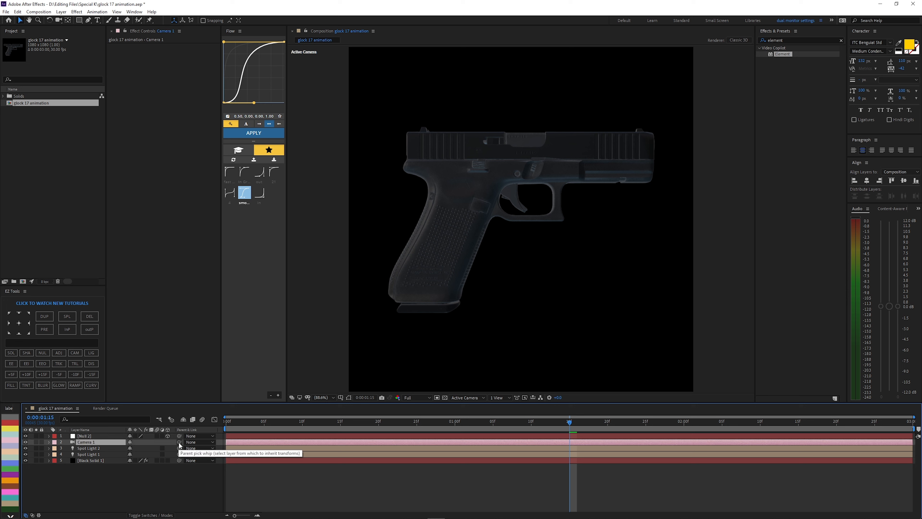
pyautogui.moveTo(179, 441); pyautogui.dragTo(93, 440)
# Try rotating the camera's parent null about Y and undo the rotation.
pyautogui.click(436, 436)
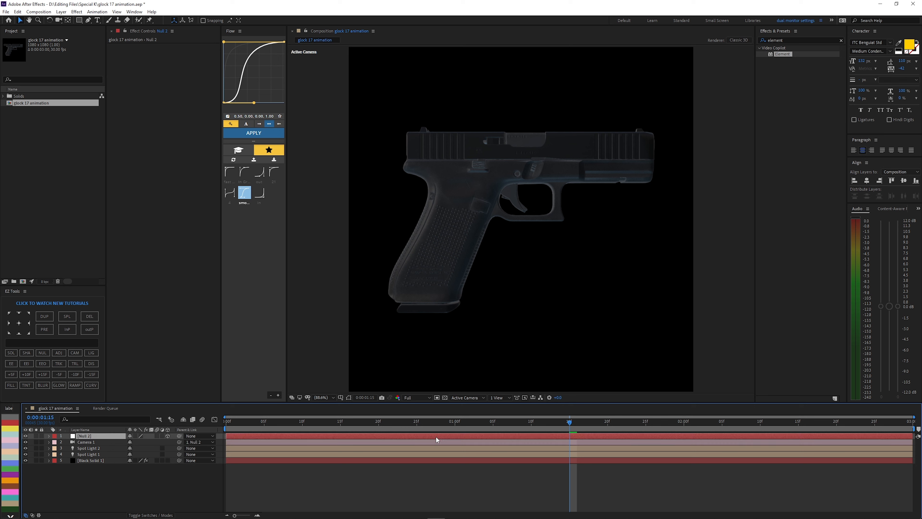
pyautogui.press('r')
pyautogui.moveTo(139, 456); pyautogui.dragTo(119, 452)
pyautogui.hotkey('ctrl', 'z')
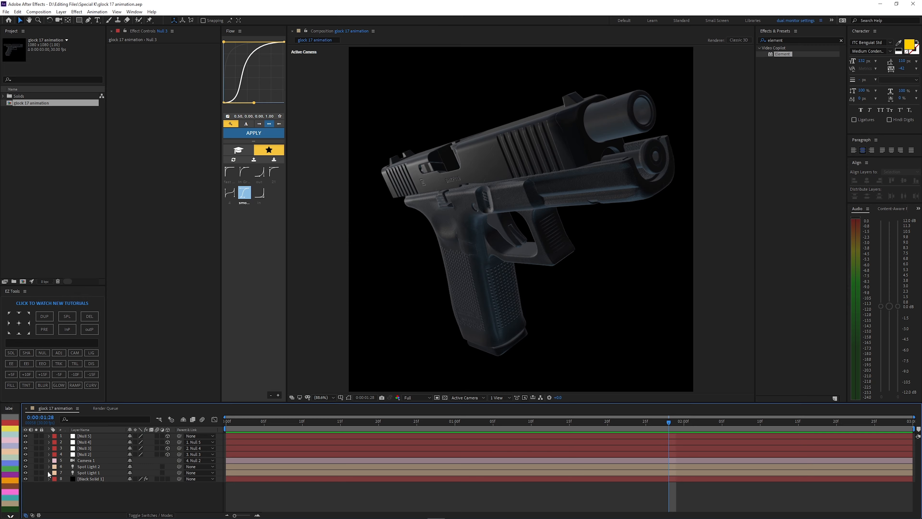
# Enable shadows in Element's render settings on the black solid and set the shadow mode to Ray-Traced.
pyautogui.click(89, 480)
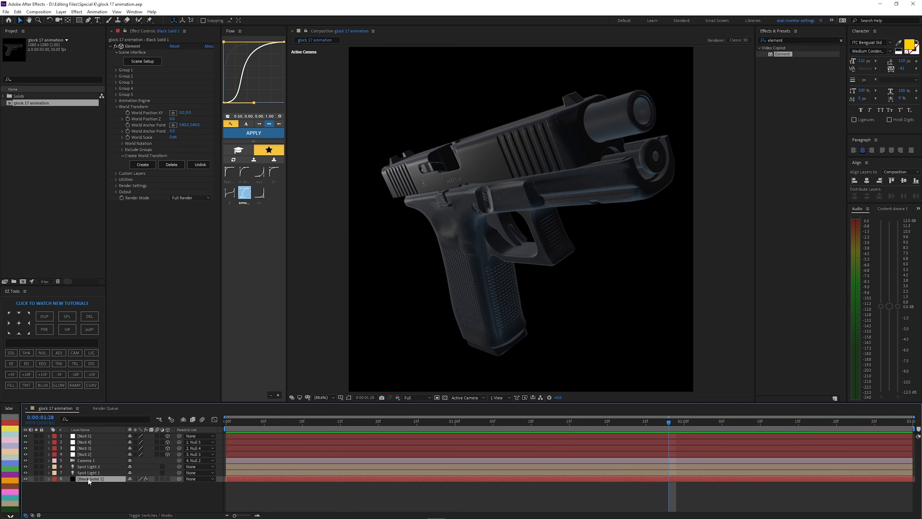
pyautogui.click(116, 186)
pyautogui.click(122, 203)
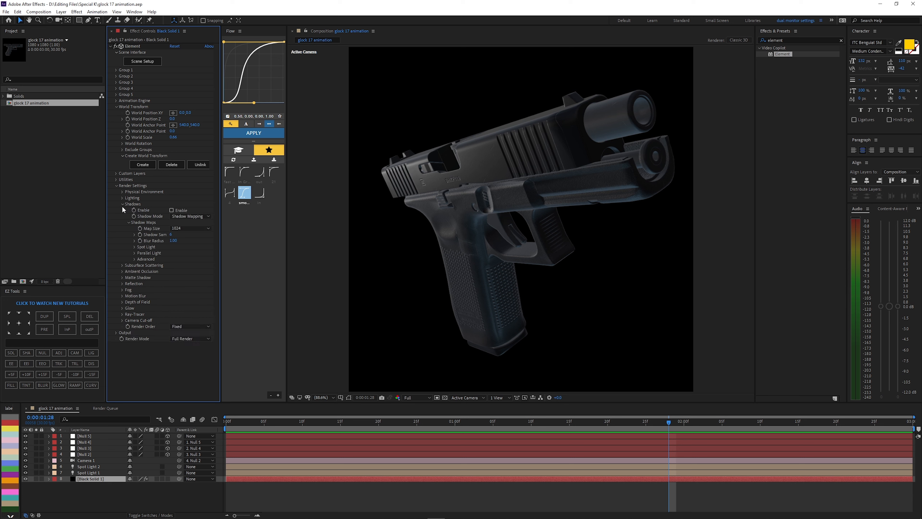
pyautogui.click(171, 210)
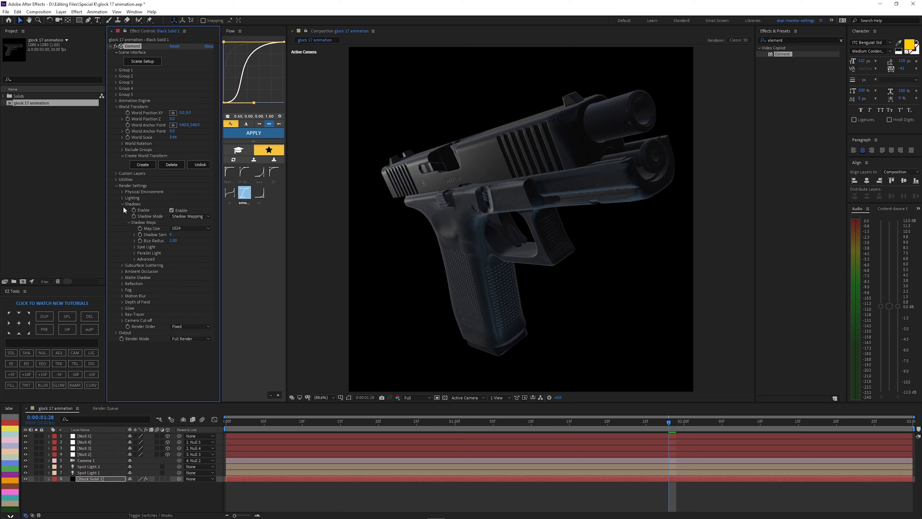
pyautogui.click(196, 216)
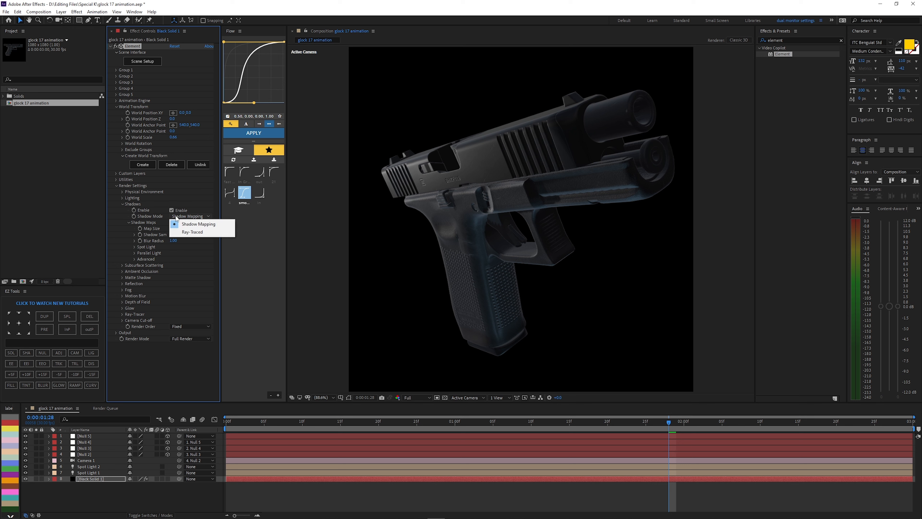
pyautogui.click(192, 232)
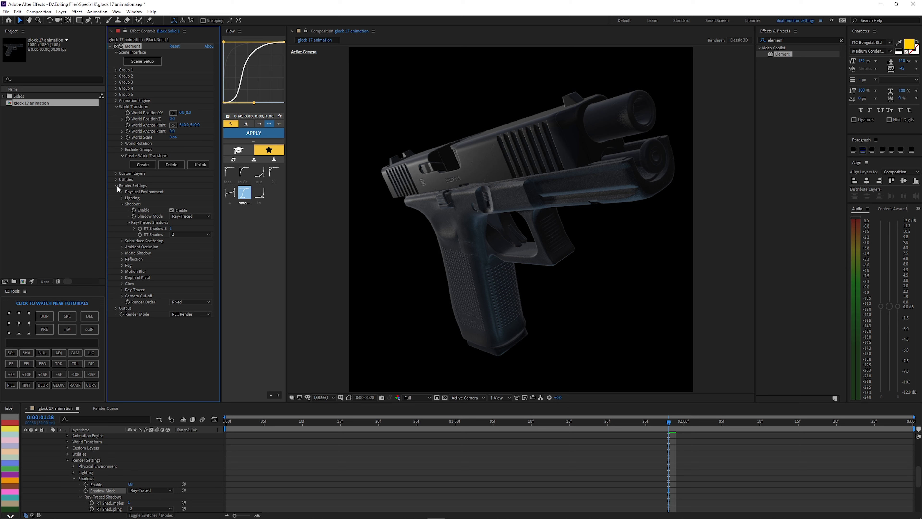
pyautogui.click(122, 204)
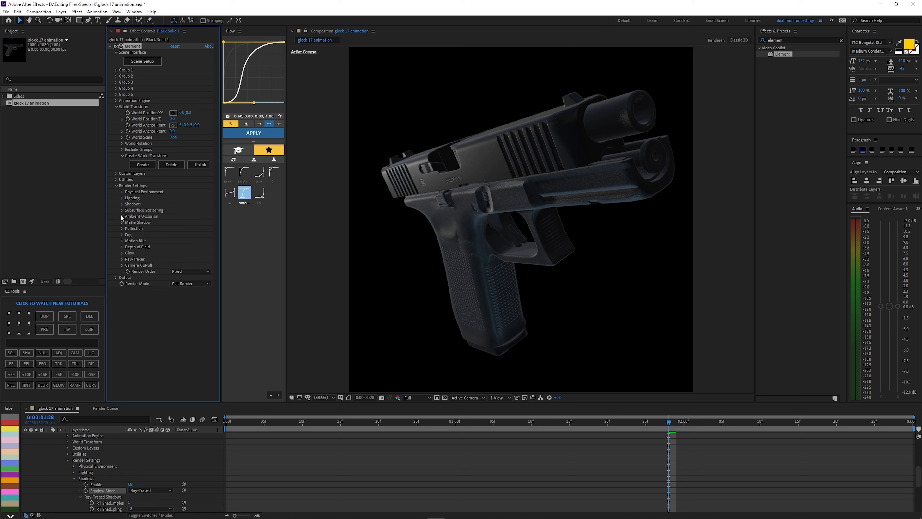
# Enable ambient occlusion in Element's render settings and set the AO mode to Ray-Traced.
pyautogui.click(121, 216)
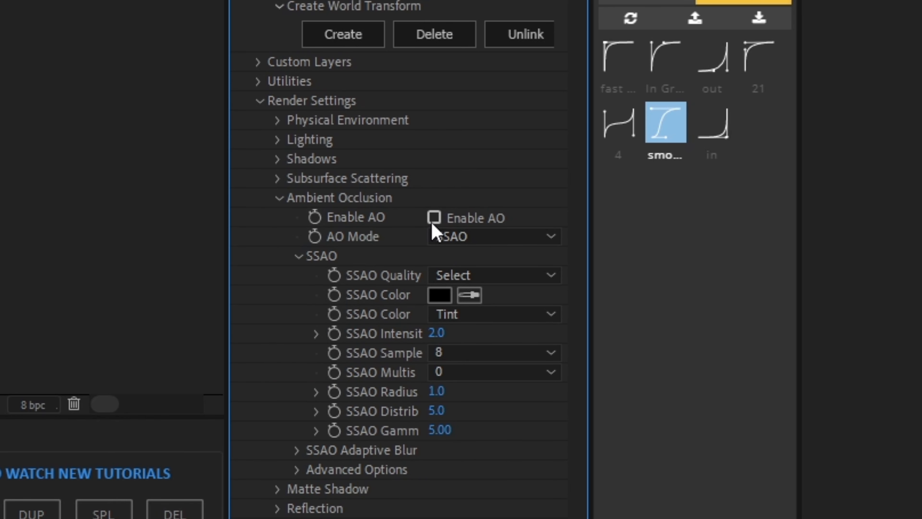
pyautogui.click(435, 218)
pyautogui.click(466, 239)
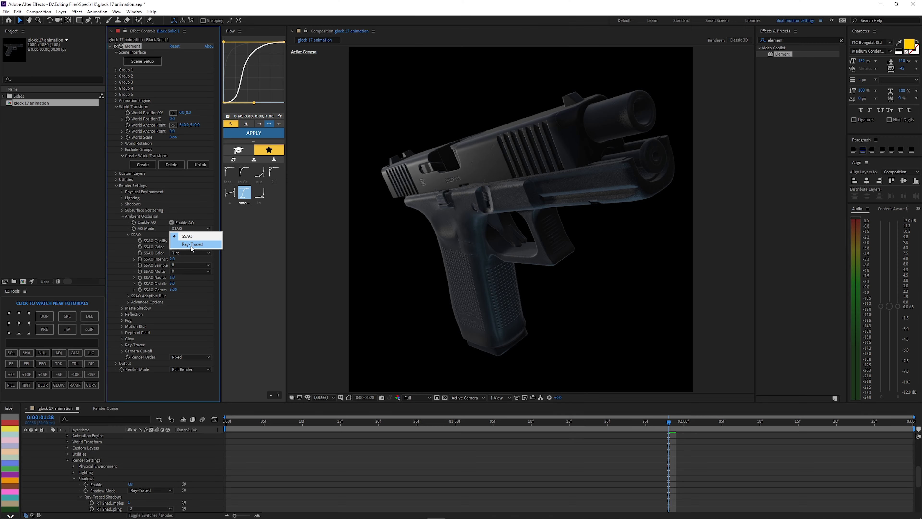
pyautogui.click(496, 287)
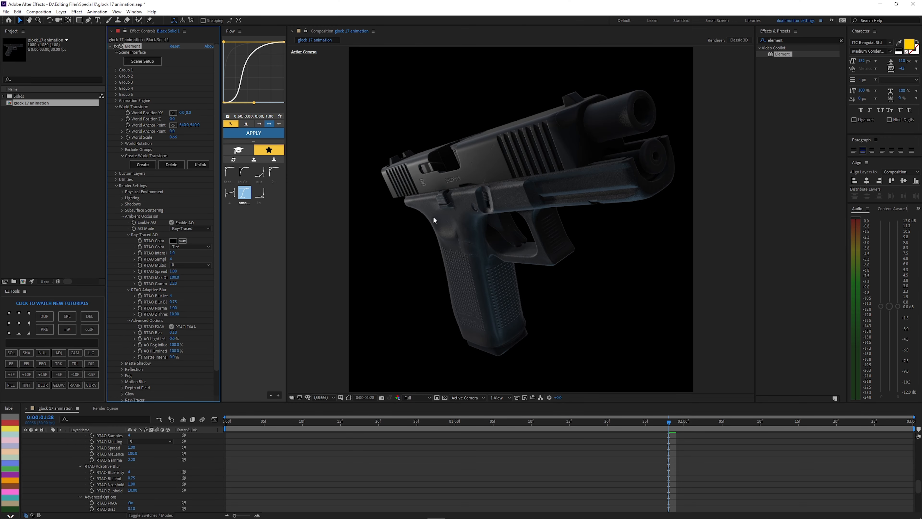
pyautogui.click(123, 217)
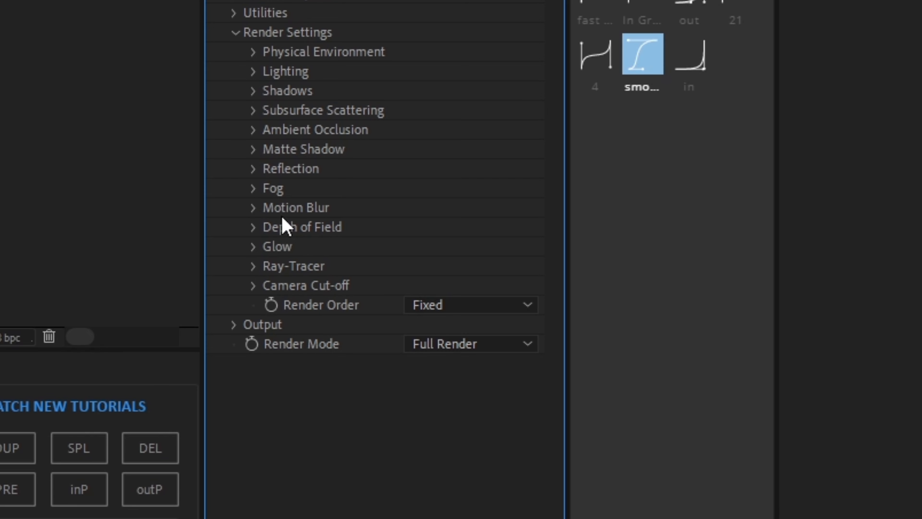
# Set Element's motion blur samples to 15.
pyautogui.click(122, 241)
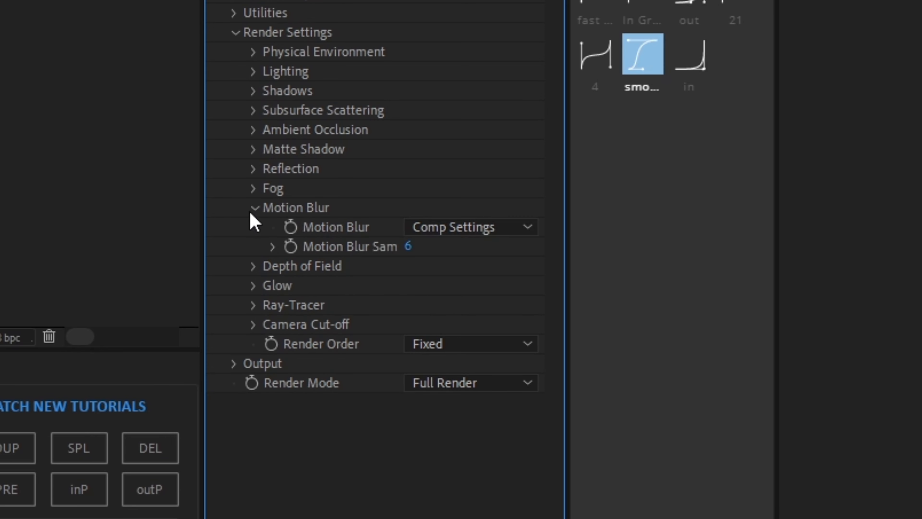
pyautogui.click(410, 246)
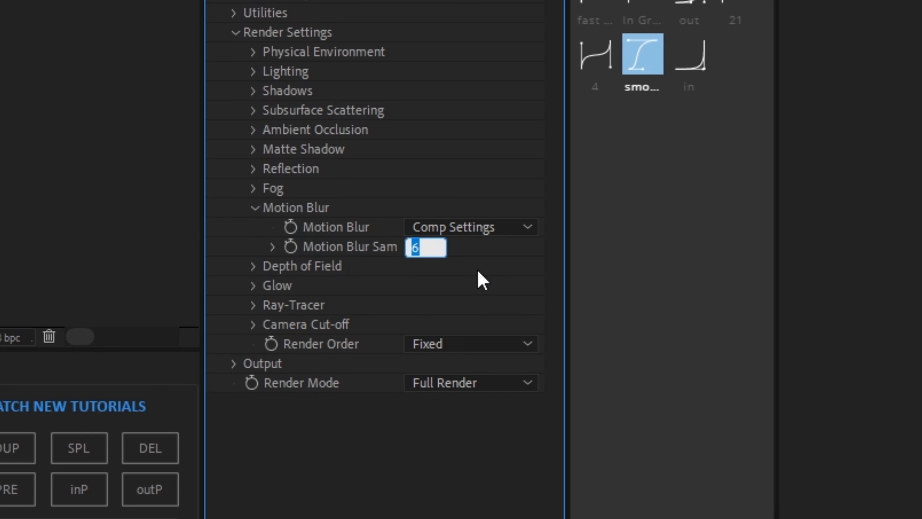
pyautogui.write('15')
pyautogui.press('Return')
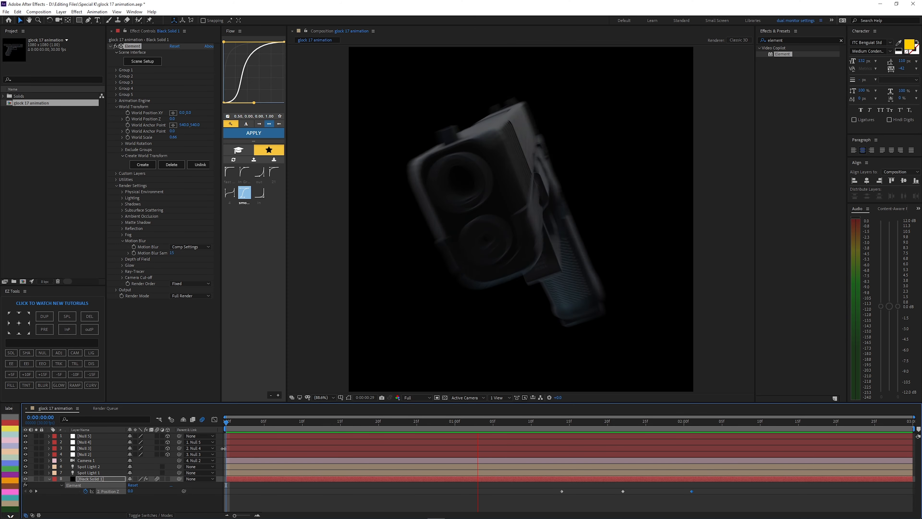